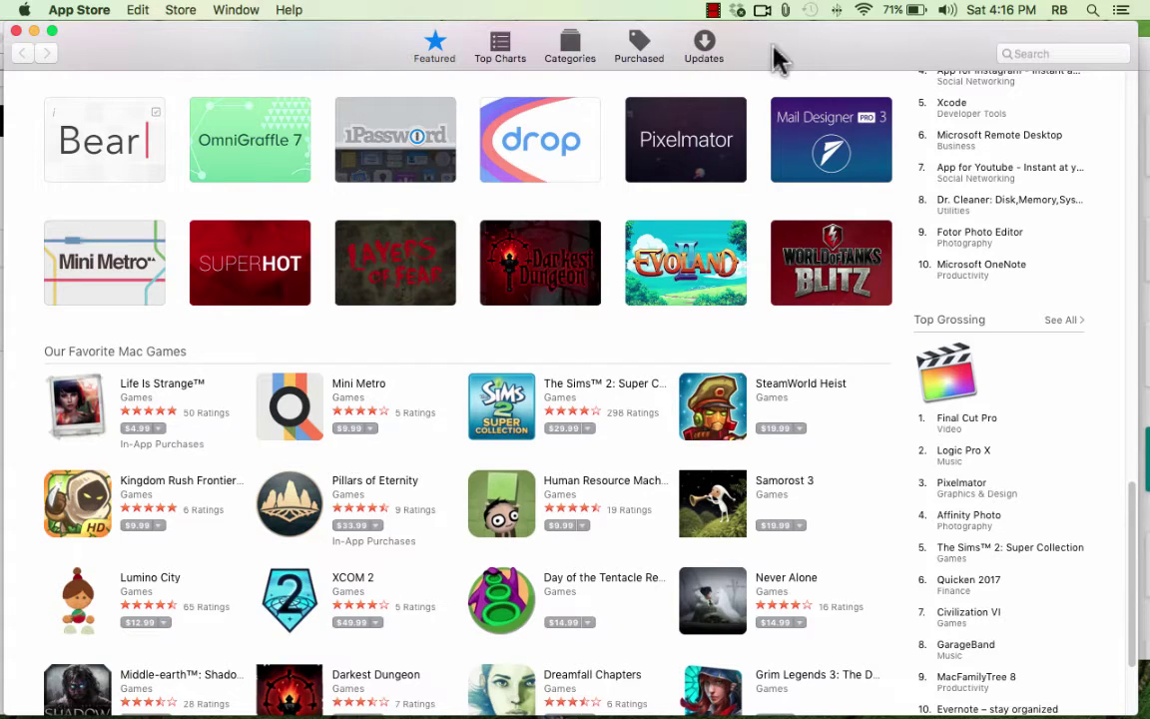
Step: Move the App Store window left, then bring the Safari Favorites window forward over it
{"action": "left_click_drag", "start_coordinate": [765, 51], "coordinate": [931, 231]}
{"action": "left_click_drag", "start_coordinate": [609, 53], "coordinate": [427, 72]}
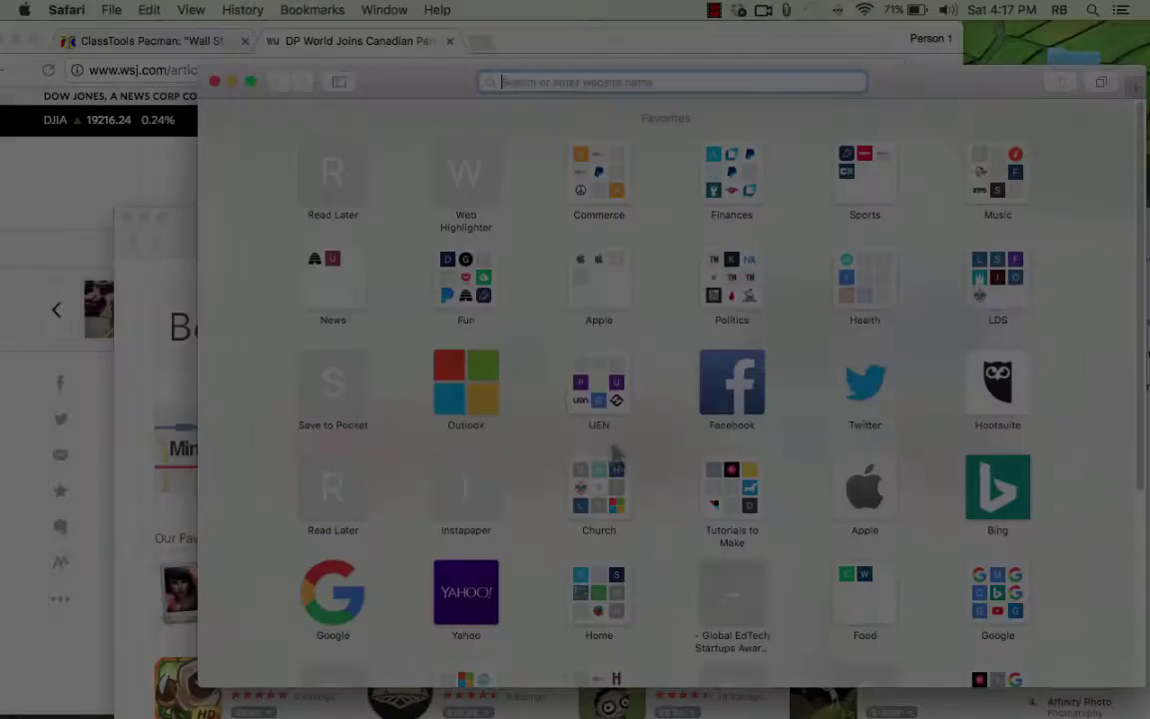
Step: Cycle the Command-Tab switcher through Chrome, Excel, Finder and App Store
{"action": "key", "text": "super+Tab"}
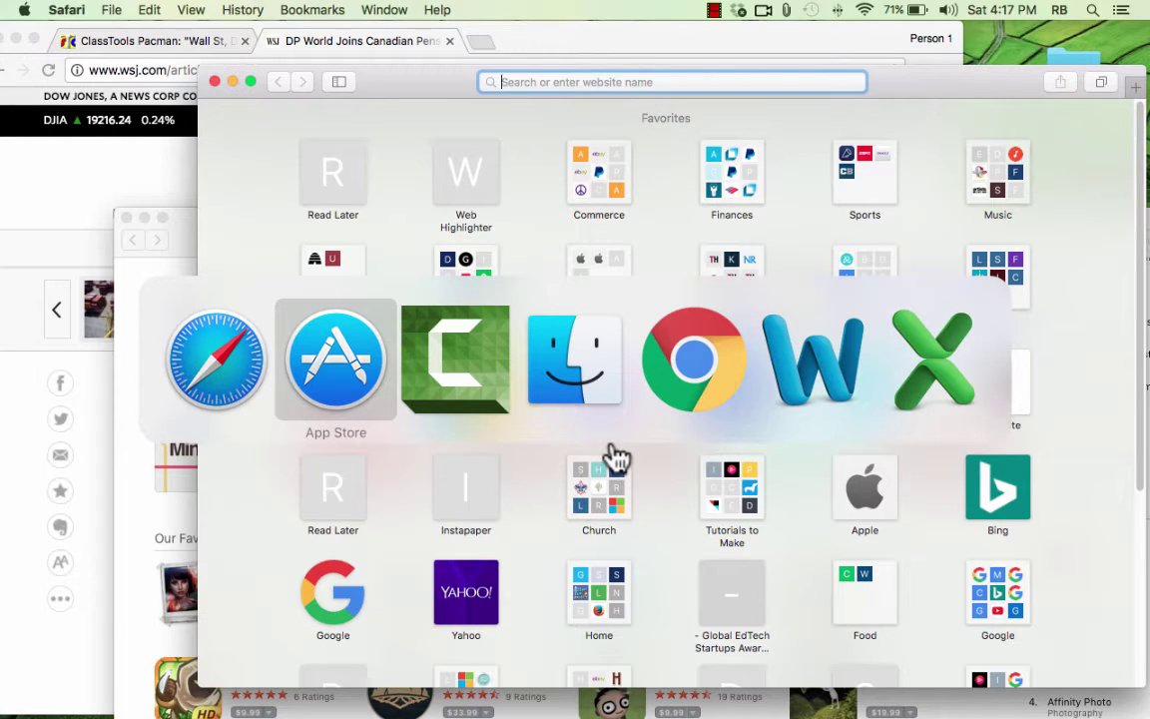
{"action": "key", "text": "super+Tab"}
{"action": "key", "text": "super+Tab"}
{"action": "key", "text": "super+Tab"}
{"action": "key", "text": "super+Tab"}
{"action": "key", "text": "super+Tab"}
{"action": "key", "text": "super+Tab"}
{"action": "key", "text": "super+Tab"}
{"action": "key", "text": "super+Tab"}
{"action": "key", "text": "super+Tab"}
{"action": "key", "text": "super+Tab"}
{"action": "key", "text": "super+Tab"}
{"action": "key", "text": "super+Tab"}
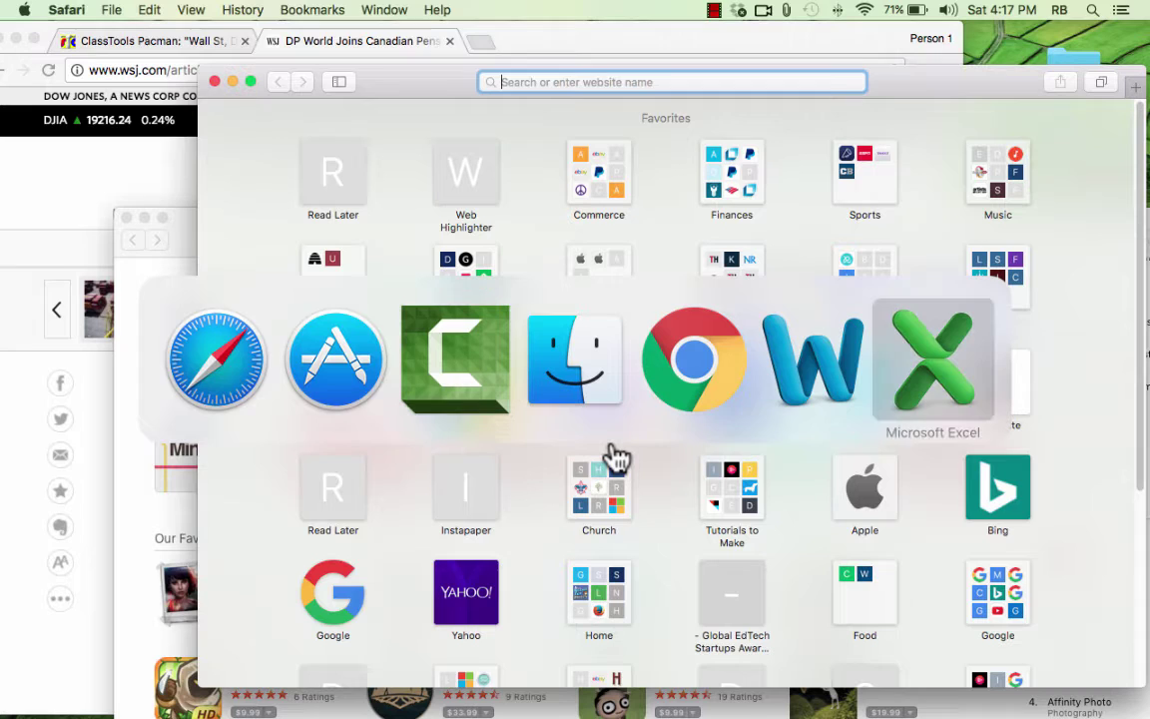
{"action": "key", "text": "super+Tab"}
{"action": "key", "text": "super+Tab"}
{"action": "key", "text": "super+Tab"}
{"action": "key", "text": "super+Tab"}
{"action": "key", "text": "super+Tab"}
{"action": "key", "text": "super+Tab"}
{"action": "key", "text": "super+Tab"}
{"action": "key", "text": "super+Tab"}
{"action": "key", "text": "super+Tab"}
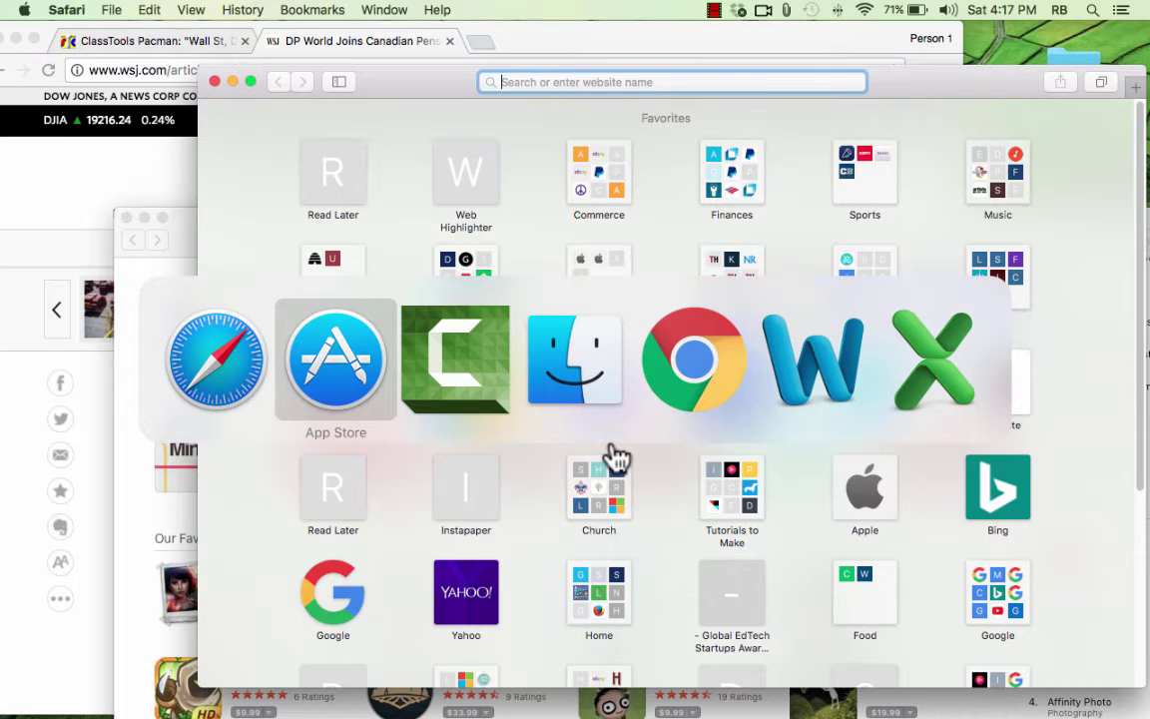
{"action": "key", "text": "super+Tab"}
{"action": "key", "text": "super+Tab"}
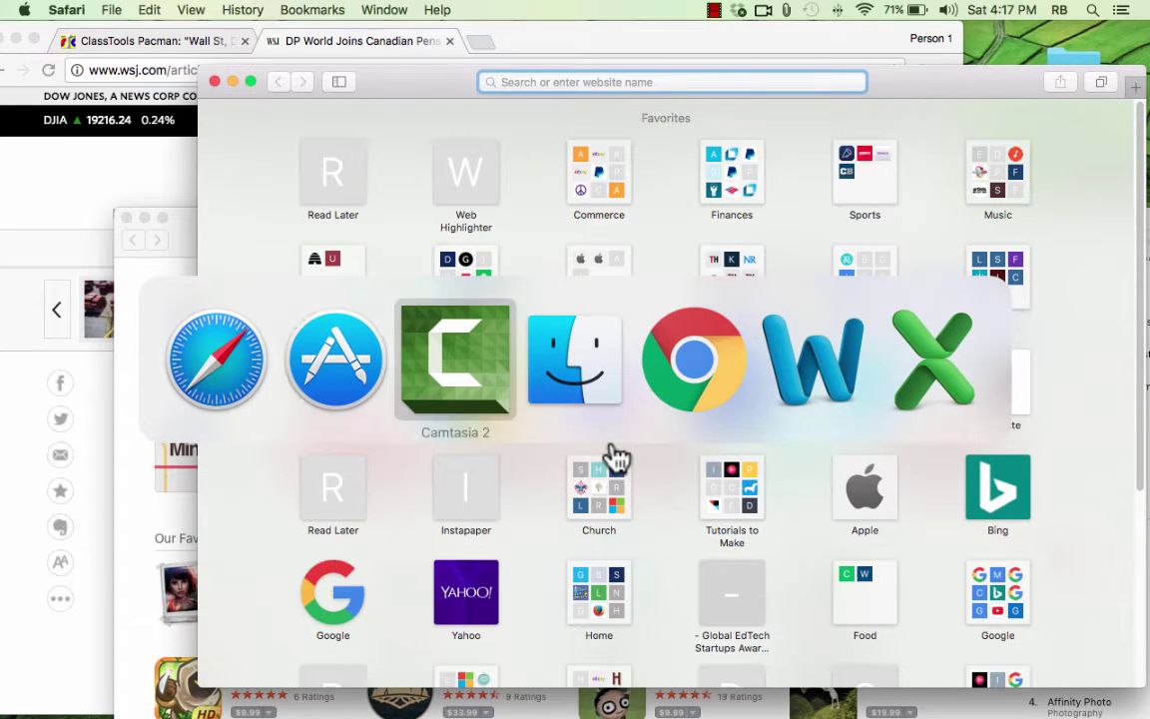
{"action": "key", "text": "super+Tab"}
{"action": "key", "text": "super+Tab"}
{"action": "key", "text": "super+Tab"}
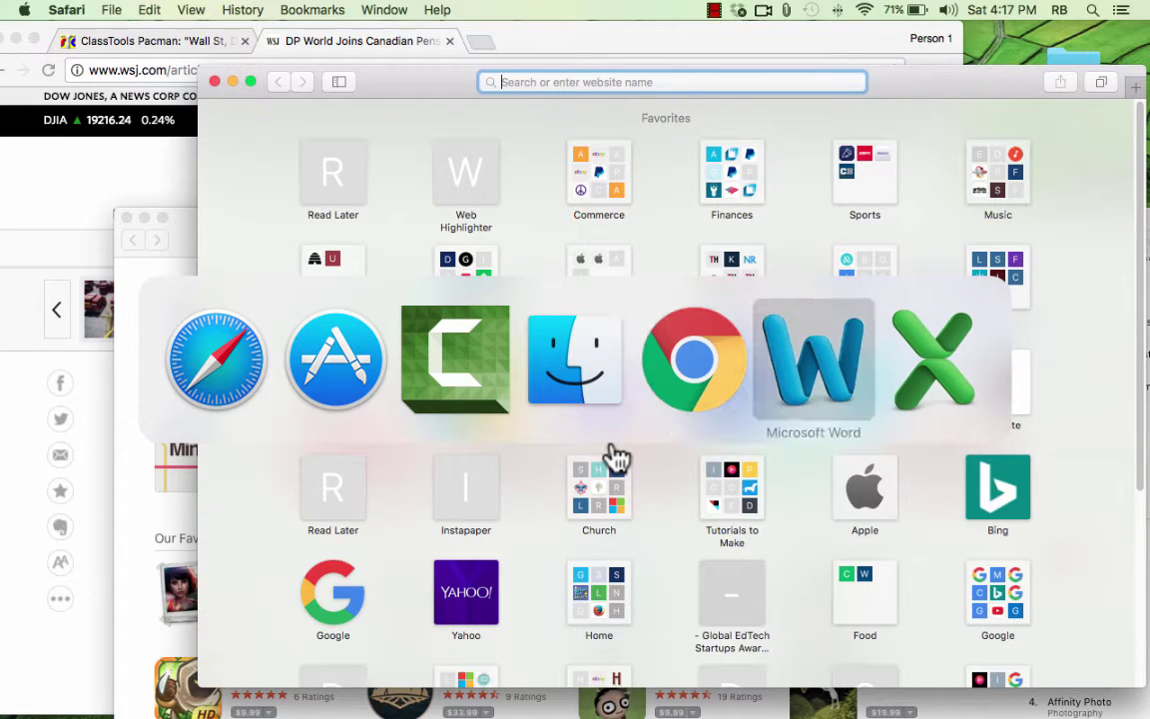
{"action": "key", "text": "super+Tab"}
{"action": "key", "text": "super+Tab"}
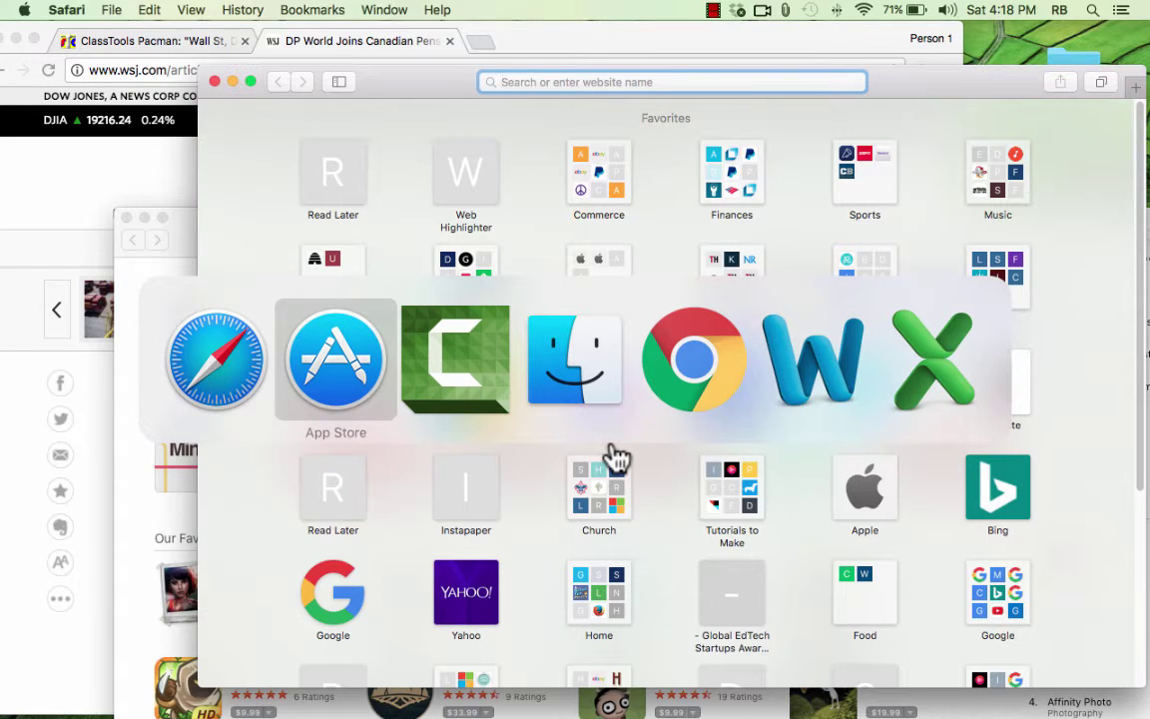
{"action": "key", "text": "super+Tab"}
{"action": "key", "text": "super+Tab"}
{"action": "key", "text": "super+Tab"}
{"action": "key", "text": "super+Tab"}
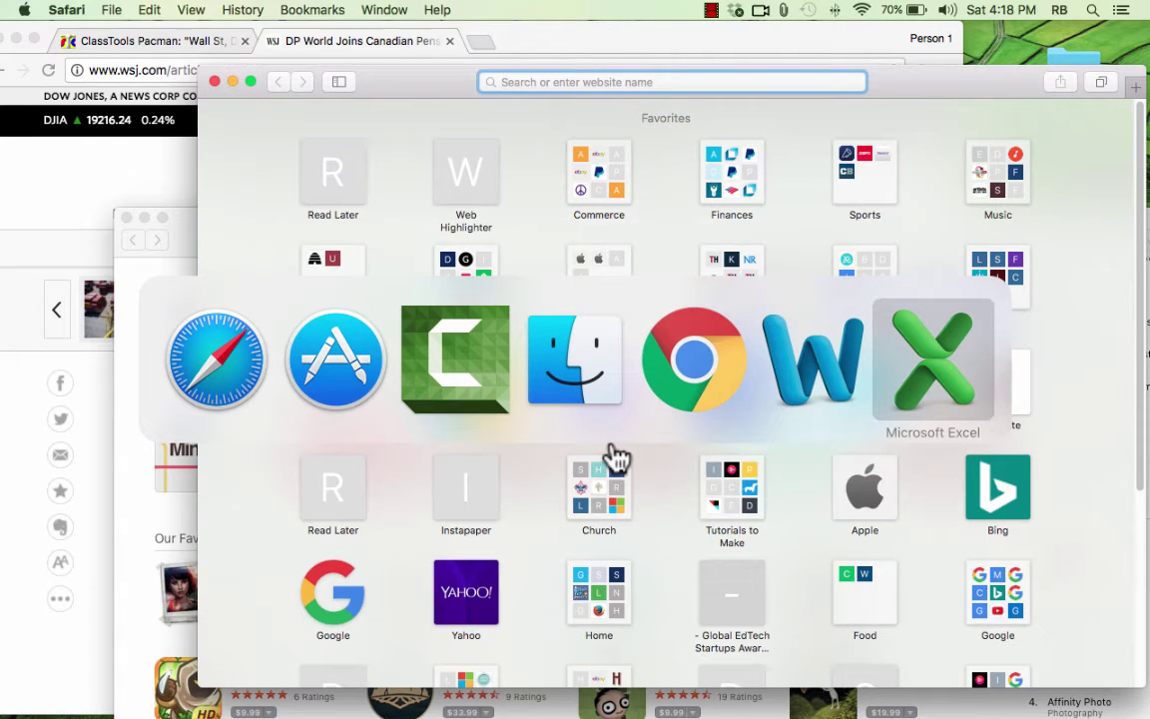
{"action": "key", "text": "super+Tab"}
{"action": "key", "text": "super+Tab"}
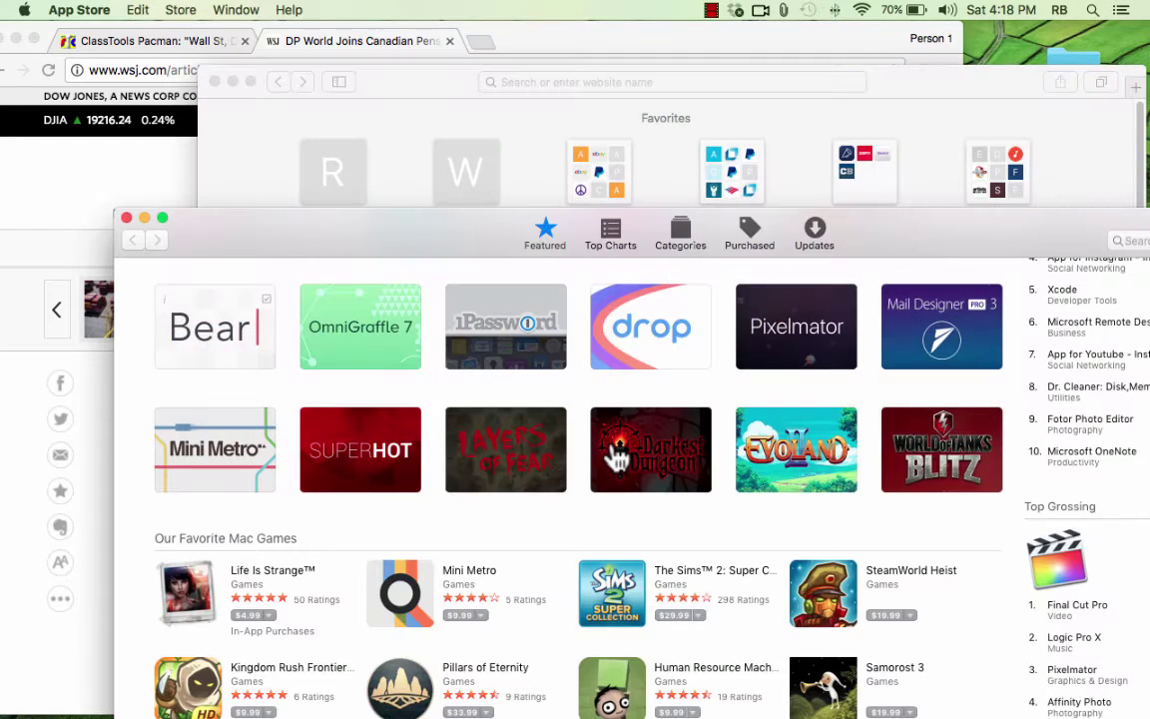
Step: Switch in turn to App Store, Chrome and Safari, ending with App Store in front
{"action": "key", "text": "super+Tab"}
{"action": "key", "text": "super+Tab"}
{"action": "key", "text": "super+Tab"}
{"action": "key", "text": "super+Tab"}
{"action": "key", "text": "super+Tab"}
{"action": "key", "text": "super+Tab"}
{"action": "key", "text": "super+Tab"}
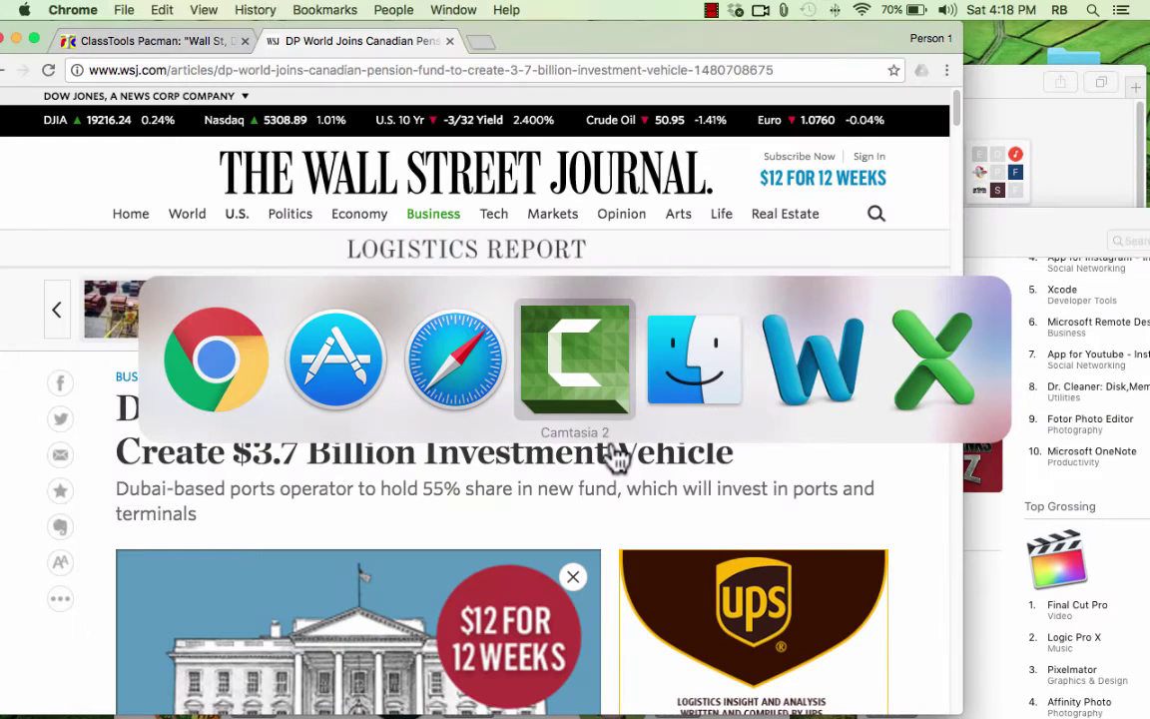
{"action": "key", "text": "super+Tab"}
{"action": "key", "text": "super+Tab"}
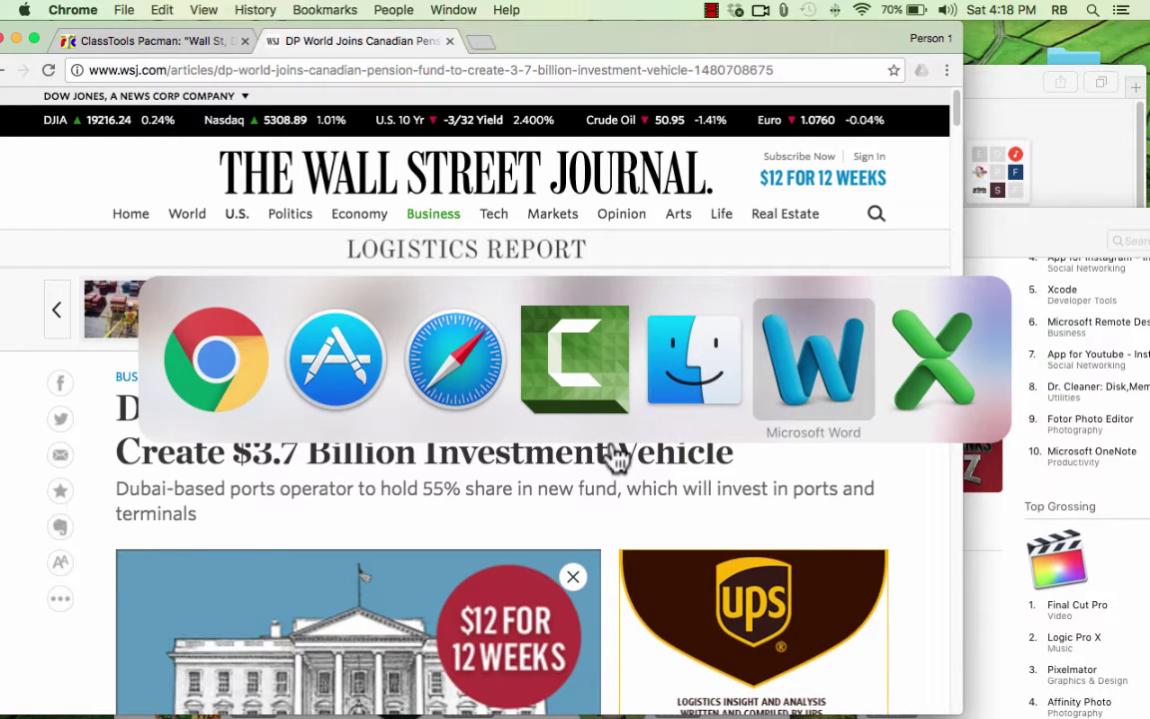
{"action": "key", "text": "super+Tab"}
{"action": "key", "text": "super+Tab"}
{"action": "key", "text": "super+Tab"}
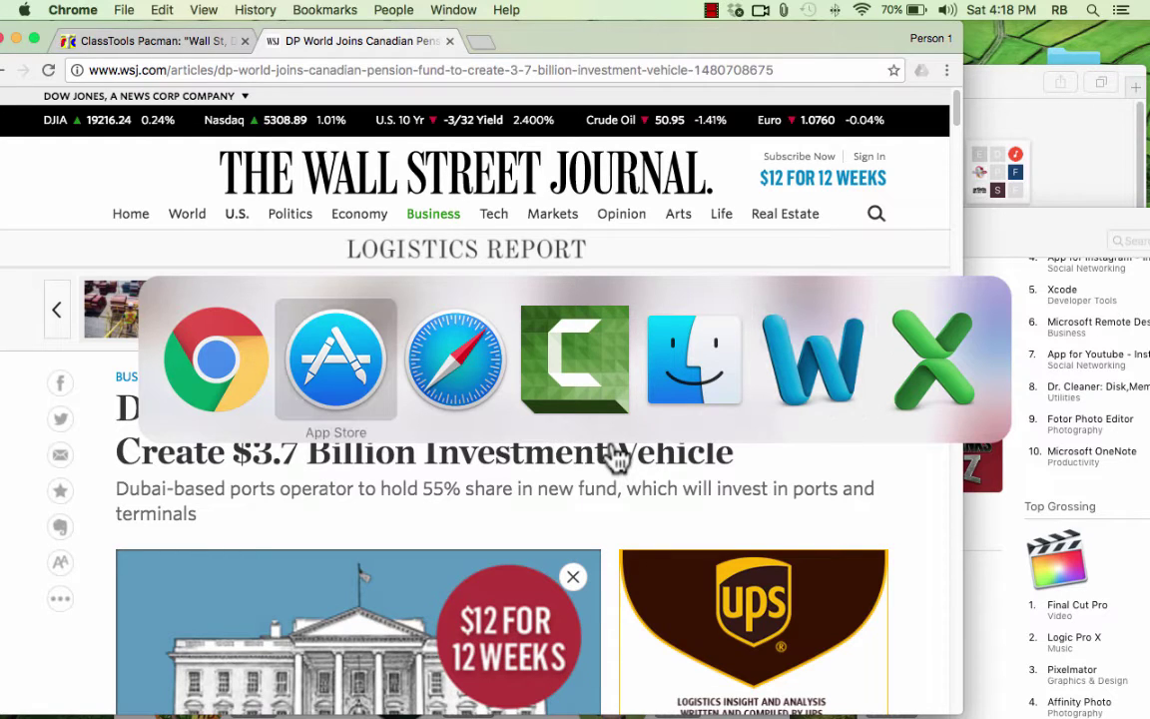
{"action": "key", "text": "super+Tab"}
{"action": "key", "text": "super+Tab"}
{"action": "key", "text": "super+Tab"}
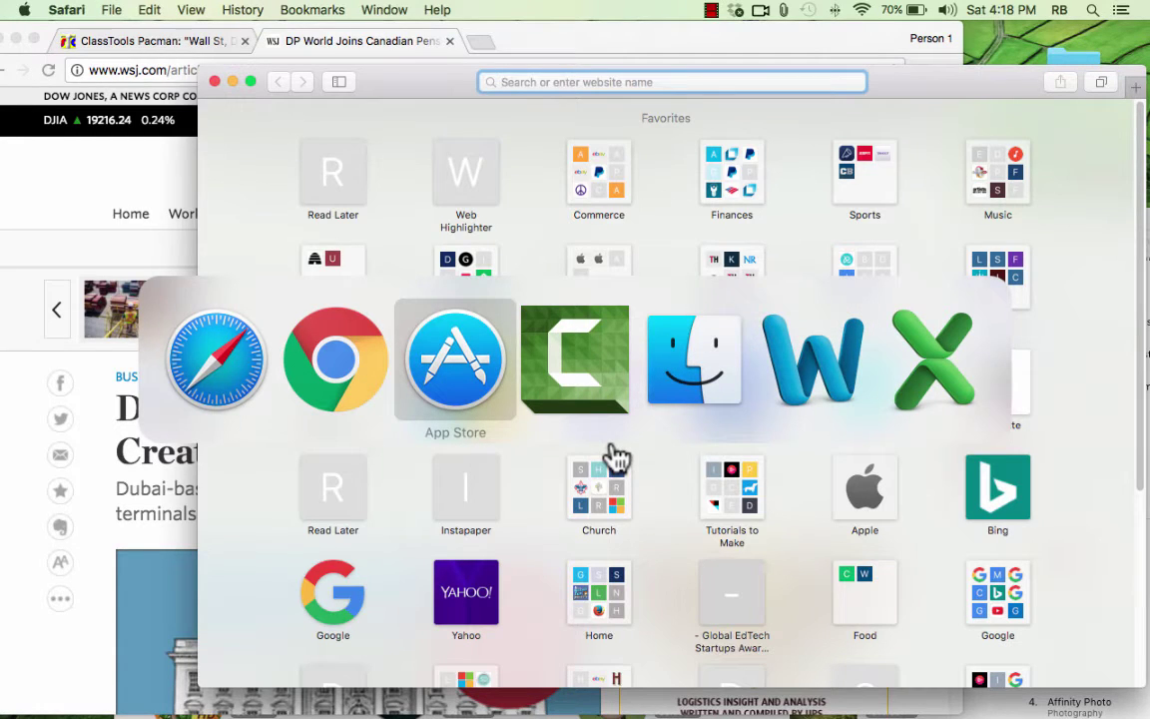
{"action": "key", "text": "super+Tab"}
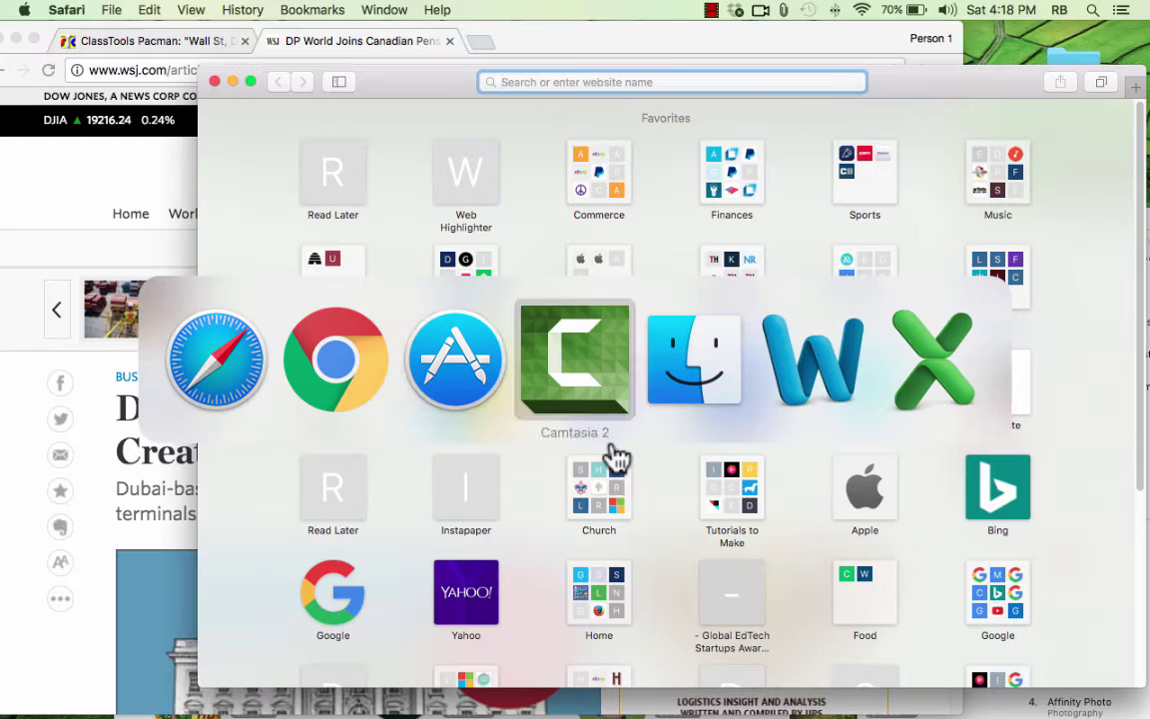
{"action": "key", "text": "super+Tab"}
{"action": "key", "text": "super+Tab"}
{"action": "key", "text": "super+Tab"}
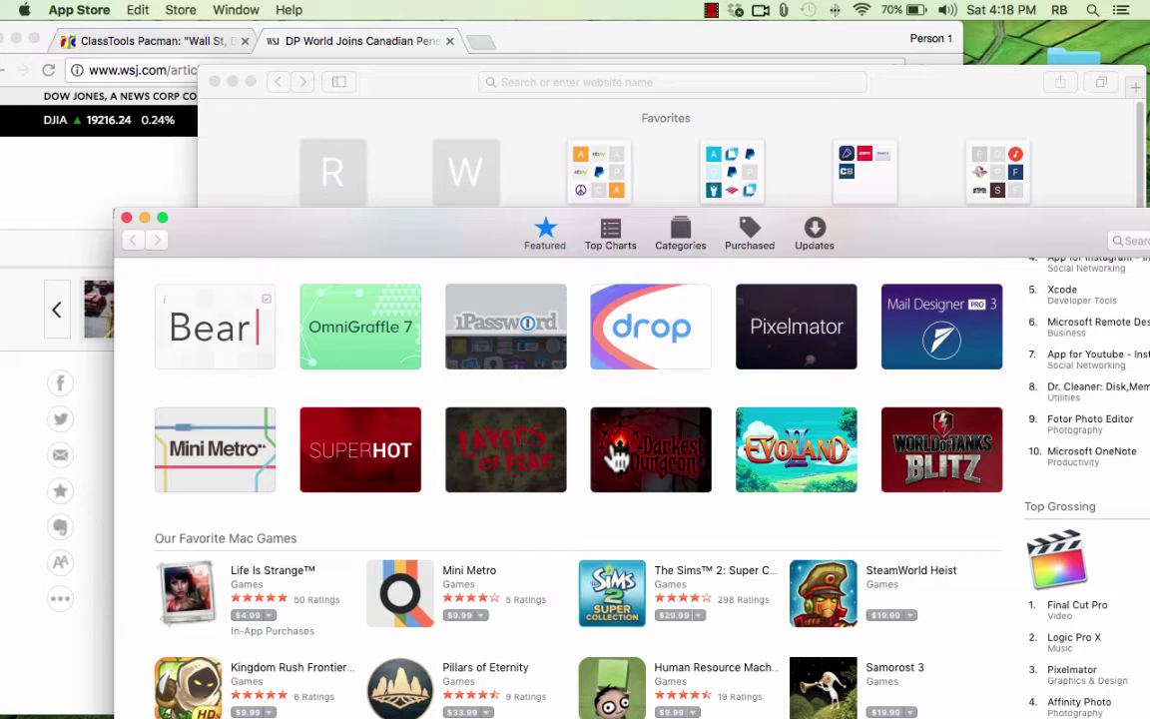
Step: Quit Safari from the Command-Tab switcher
{"action": "key", "text": "super+Tab"}
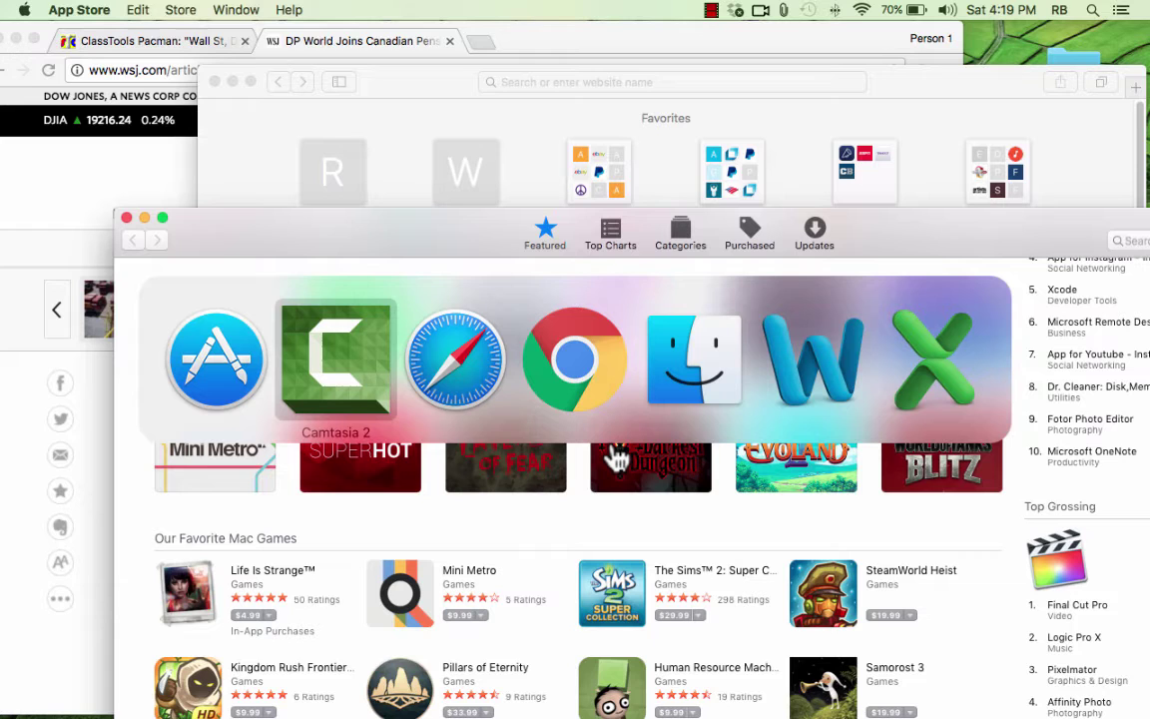
{"action": "key", "text": "super+Tab"}
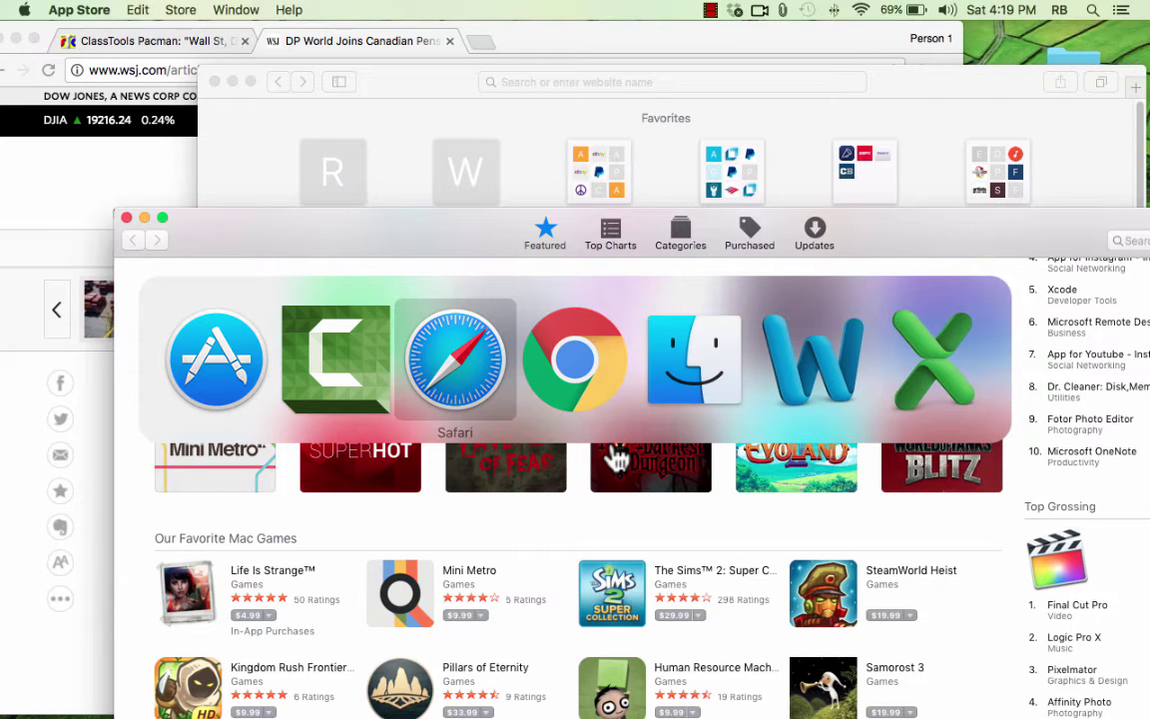
{"action": "key", "text": "super+q"}
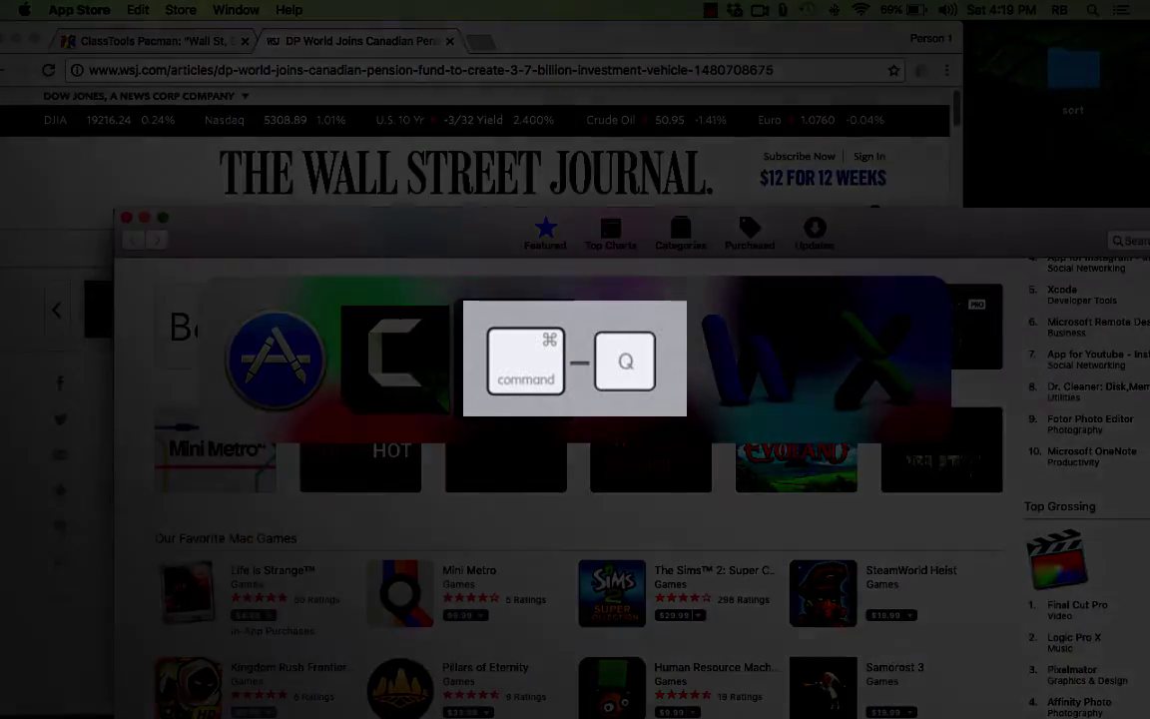
Step: Quit Google Chrome and the App Store from the switcher
{"action": "key", "text": "super+Tab"}
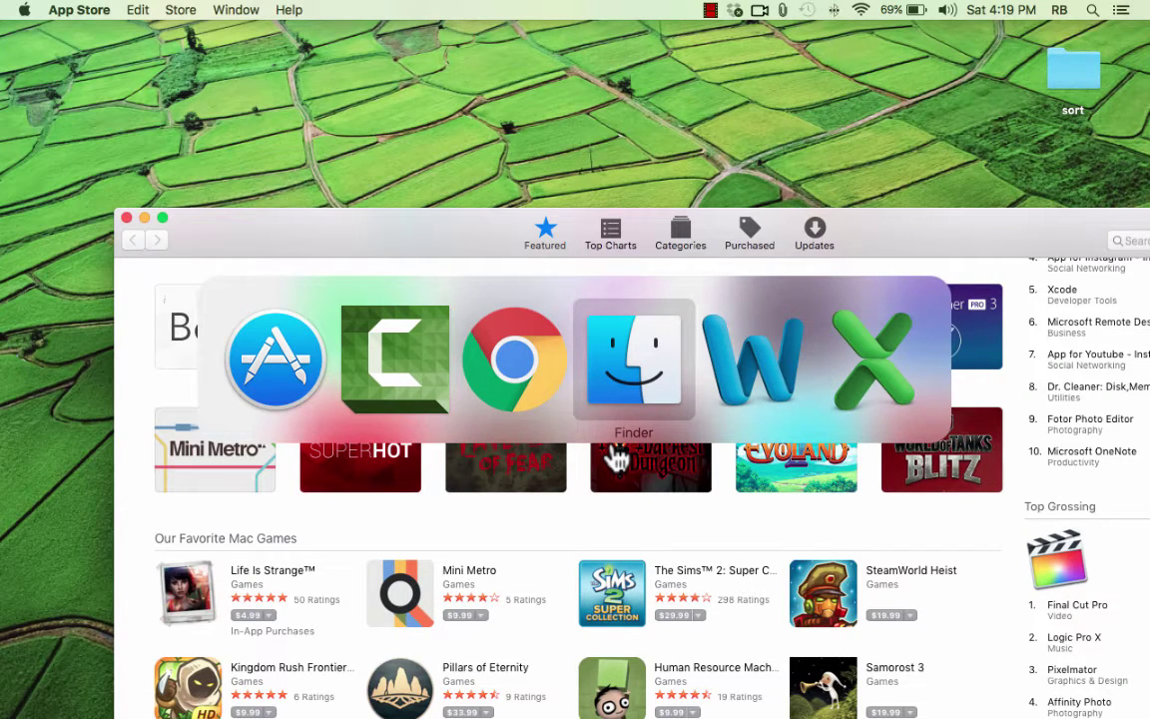
{"action": "key", "text": "super+Tab"}
{"action": "key", "text": "super+Tab"}
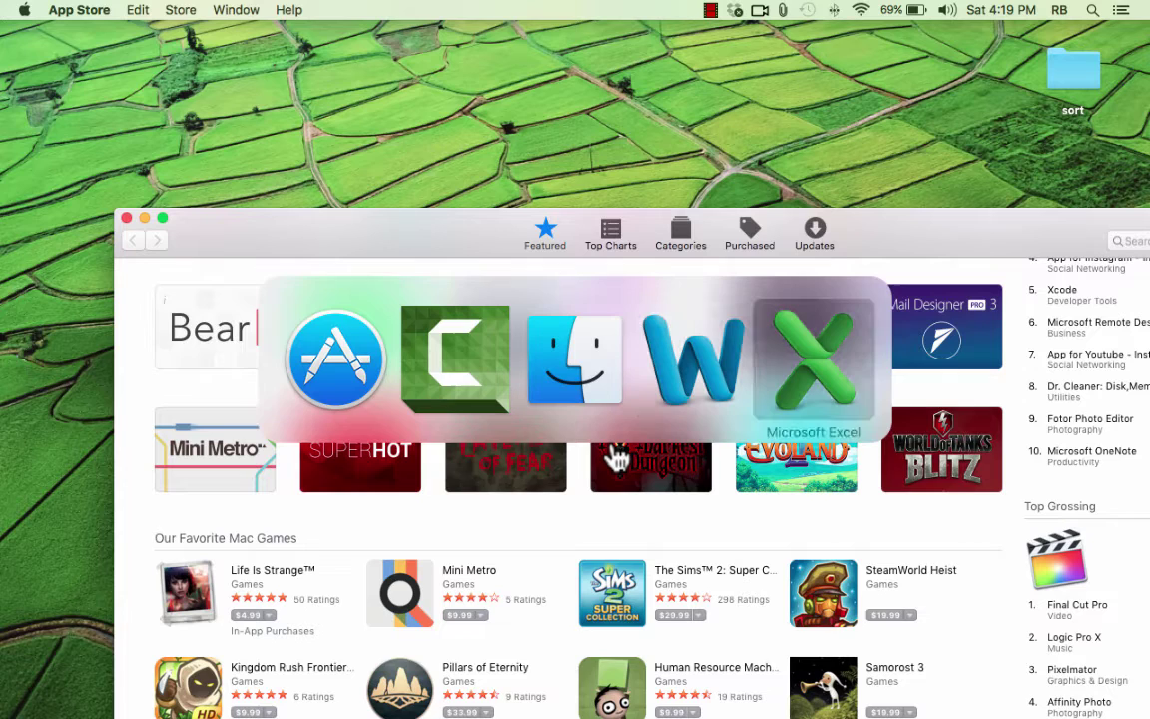
{"action": "key", "text": "super+Tab"}
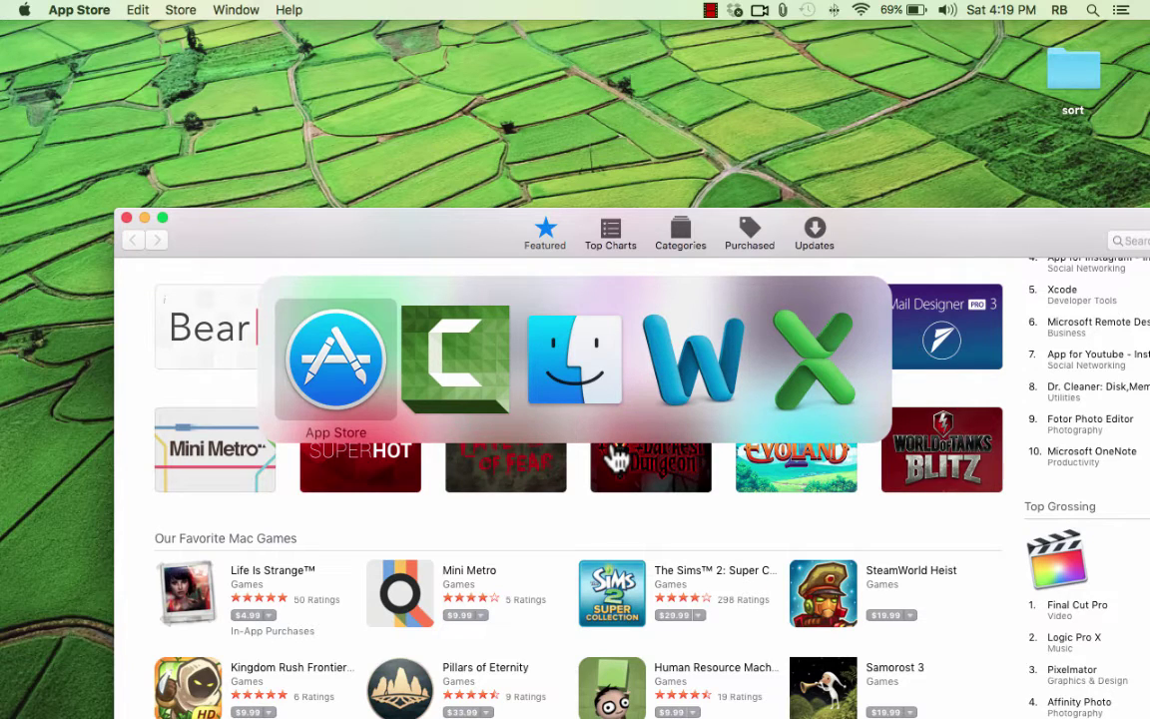
{"action": "key", "text": "super+q"}
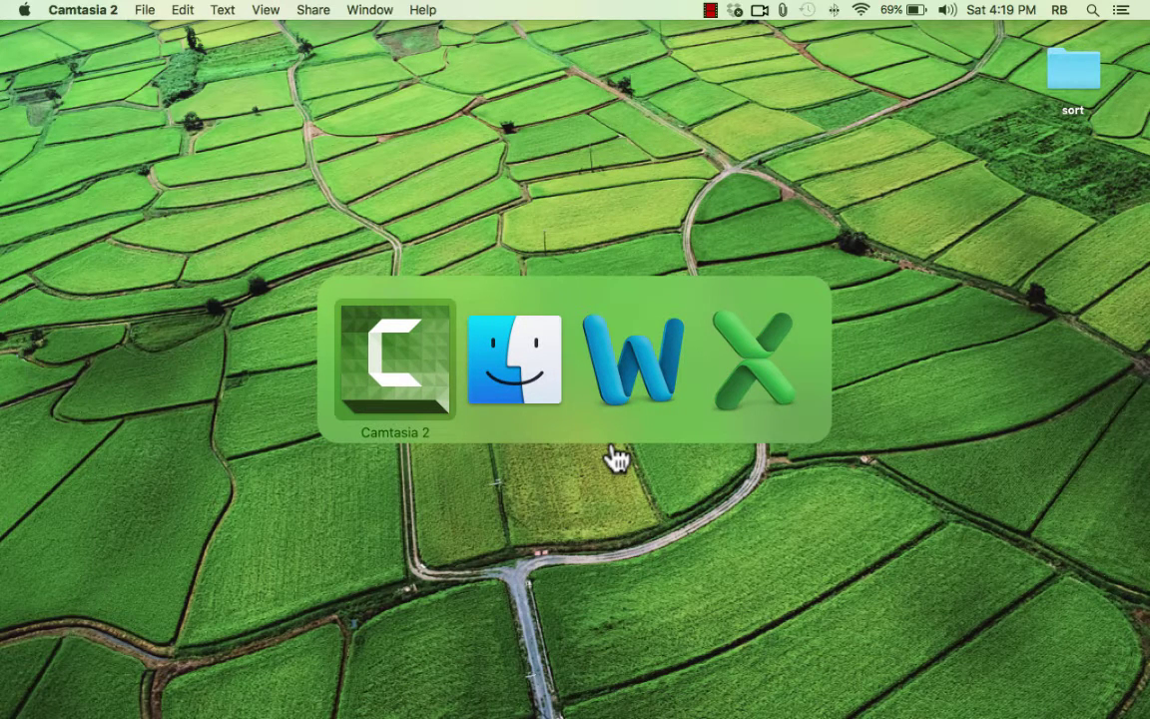
Step: Cycle the remaining apps to Finder, then dismiss the switcher with Esc
{"action": "key", "text": "super+Tab"}
{"action": "key", "text": "super+Tab"}
{"action": "key", "text": "super+shift+Tab"}
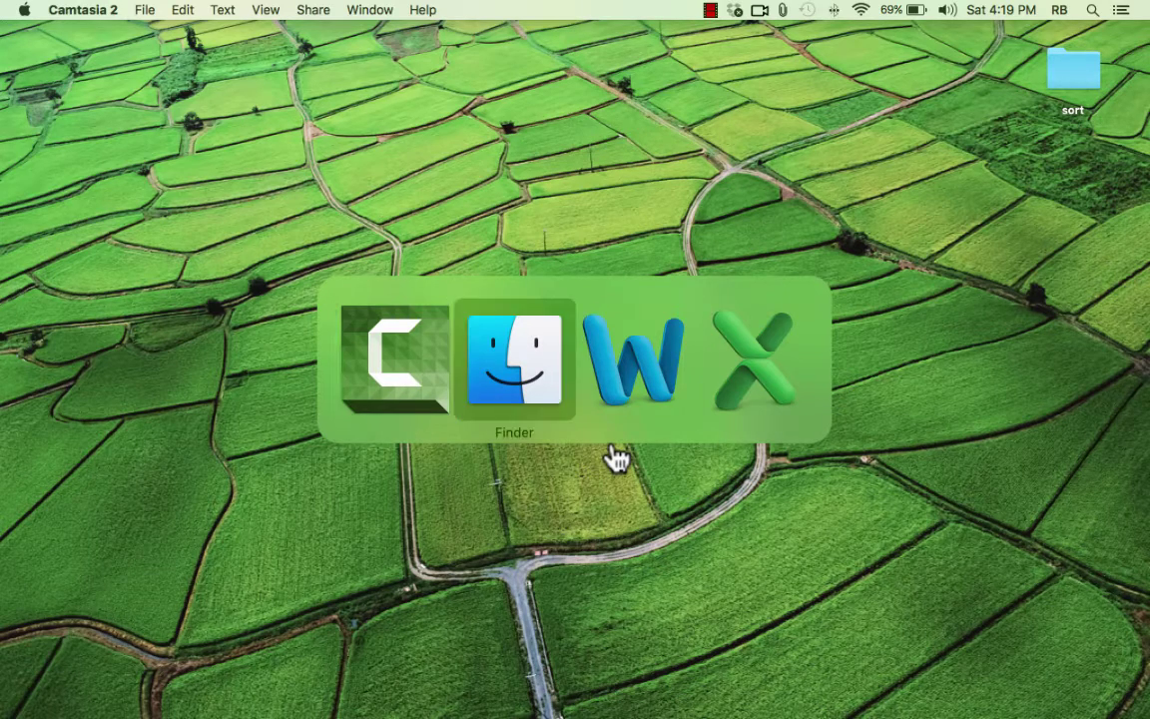
{"action": "key", "text": "super+Tab"}
{"action": "key", "text": "super+Tab"}
{"action": "key", "text": "super+Tab"}
{"action": "key", "text": "super+Tab"}
{"action": "key", "text": "super+Tab"}
{"action": "key", "text": "super+Tab"}
{"action": "key", "text": "super+Tab"}
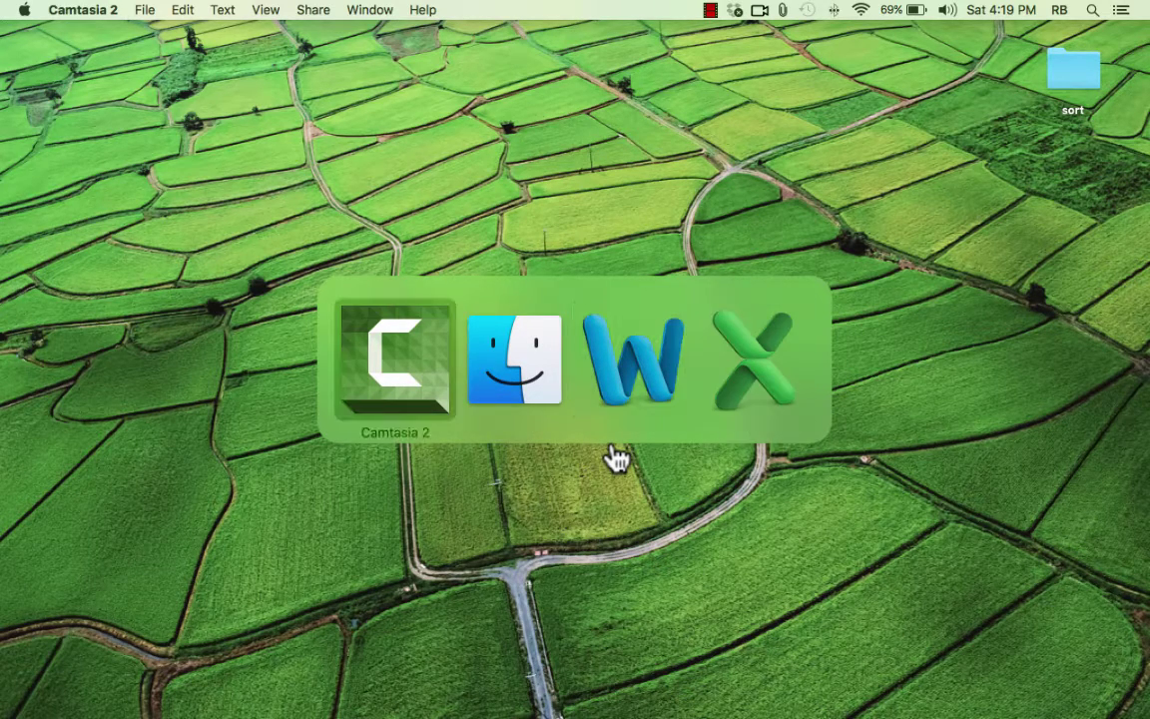
{"action": "key", "text": "super+Tab"}
{"action": "key", "text": "super+Tab"}
{"action": "key", "text": "super+Tab"}
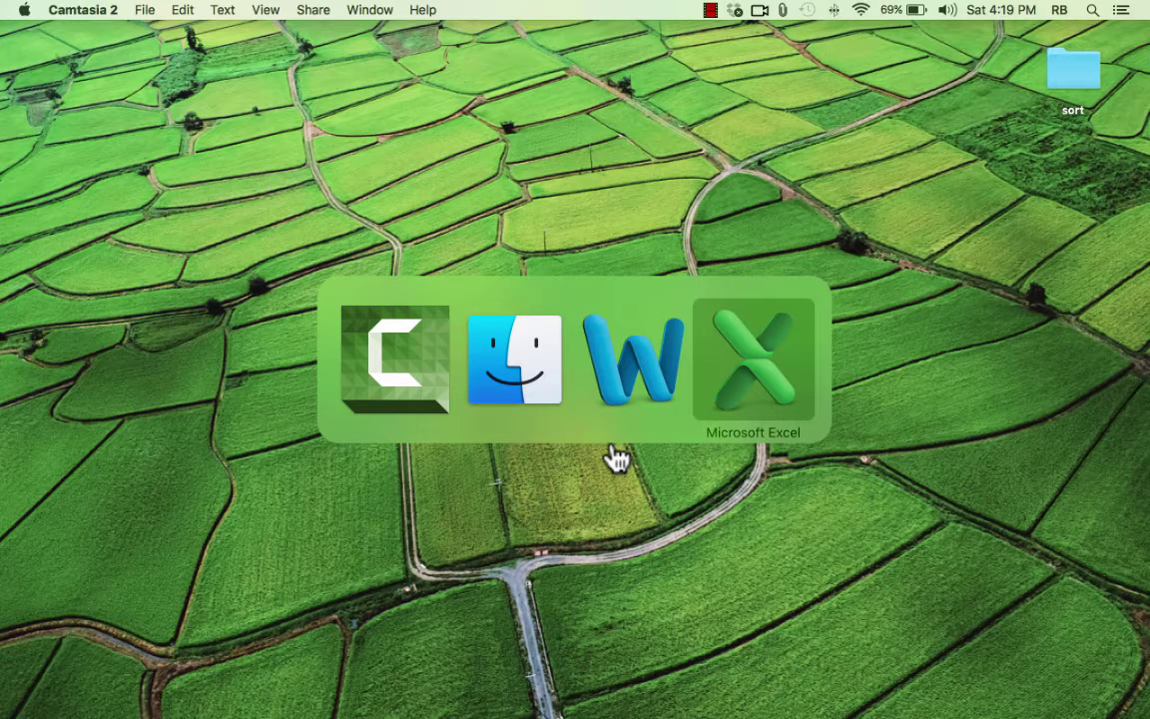
{"action": "key", "text": "Escape"}
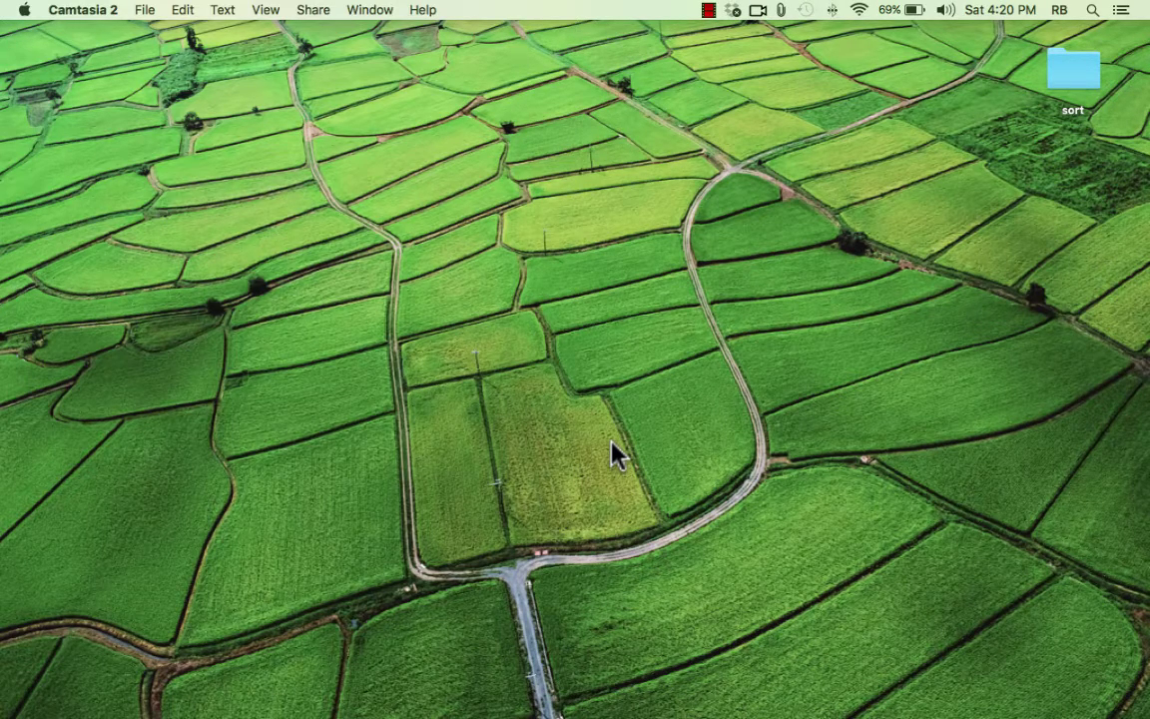
Step: Bring Safari forward, reposition its window, and open then close a blank tab
{"action": "left_click", "coordinate": [25, 30]}
{"action": "key", "text": "super+Tab"}
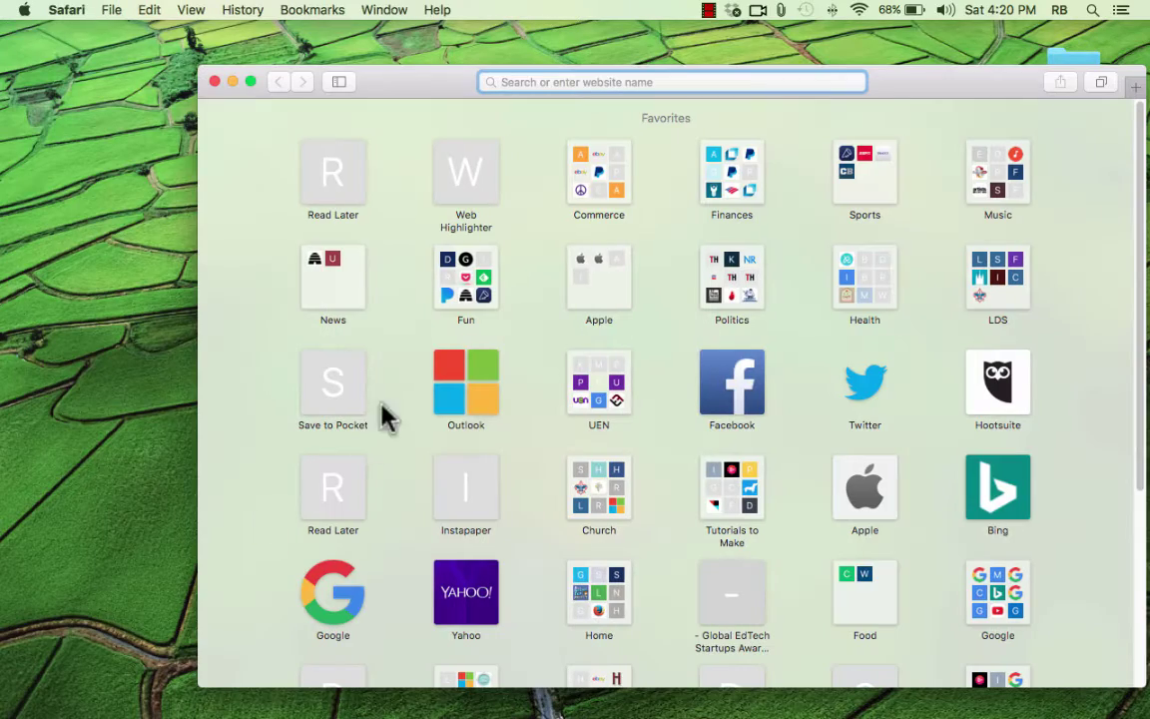
{"action": "left_click_drag", "start_coordinate": [420, 74], "coordinate": [494, 77]}
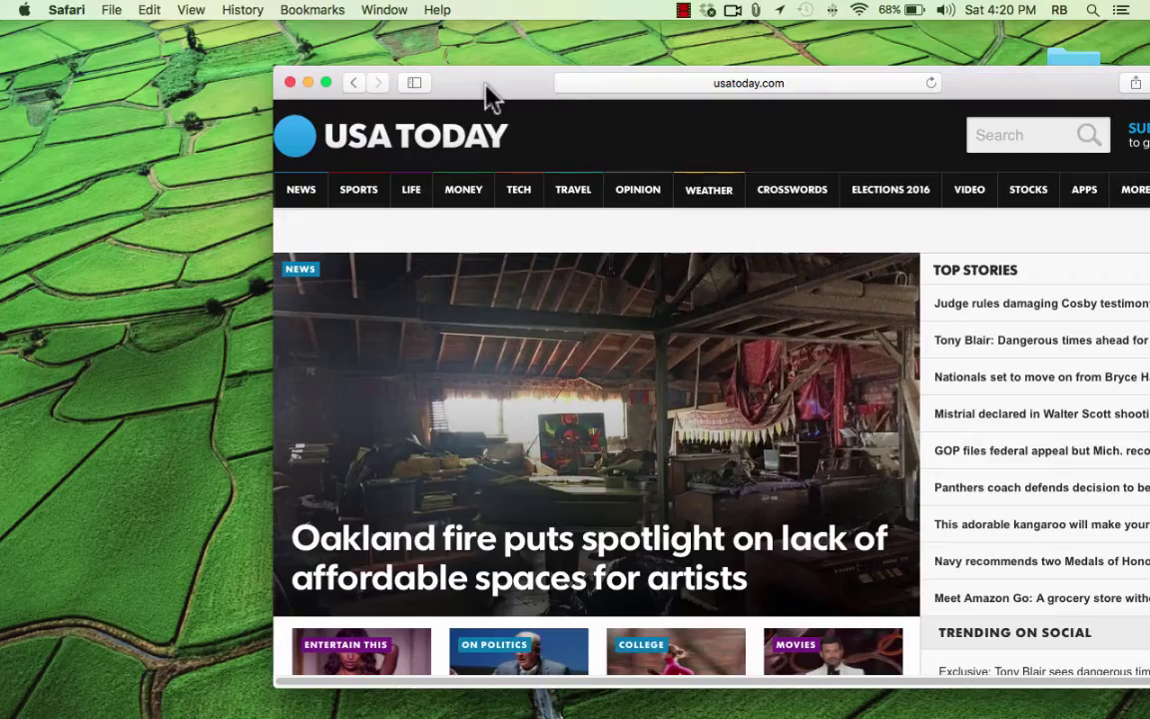
{"action": "left_click_drag", "start_coordinate": [485, 92], "coordinate": [288, 45]}
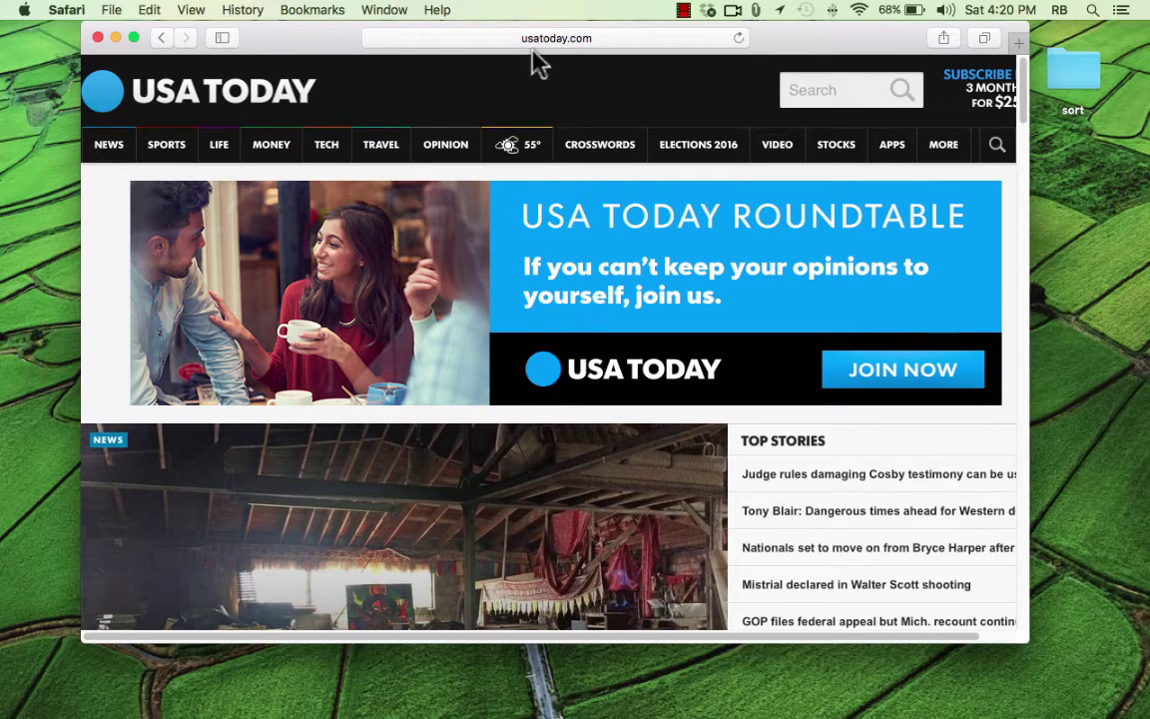
{"action": "left_click", "coordinate": [1018, 44]}
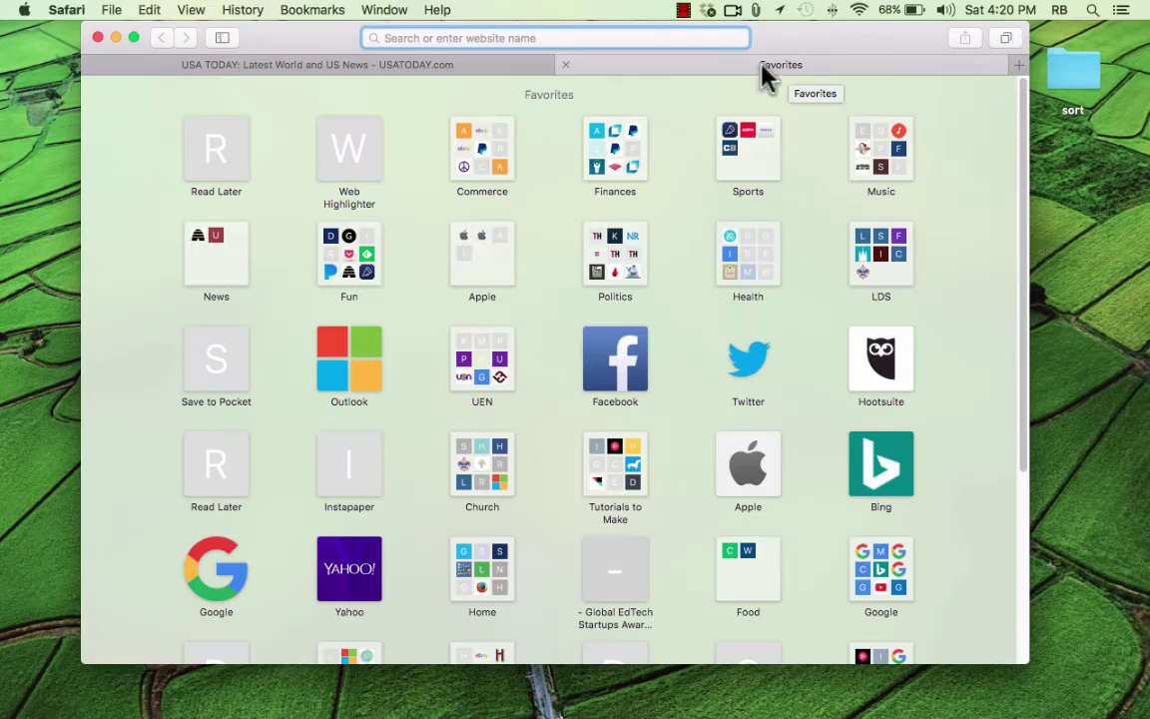
{"action": "left_click", "coordinate": [565, 64]}
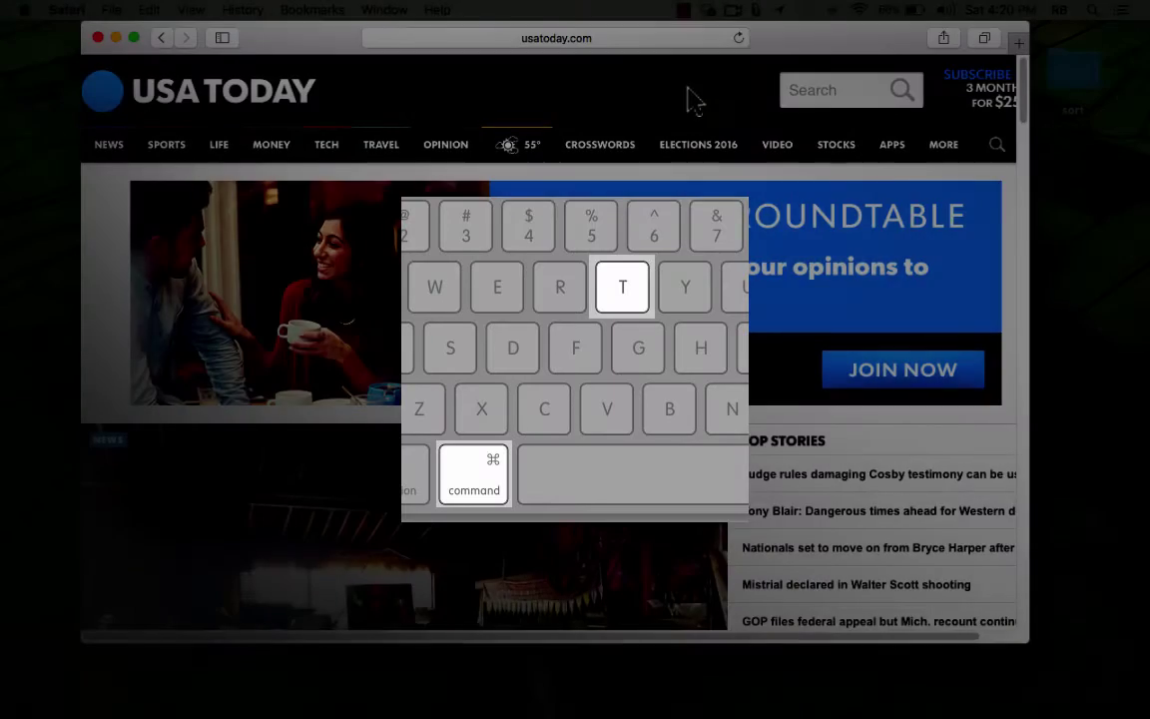
Step: Open a new tab to google.com by typing 'go', then open another Favorites tab
{"action": "key", "text": "super+t"}
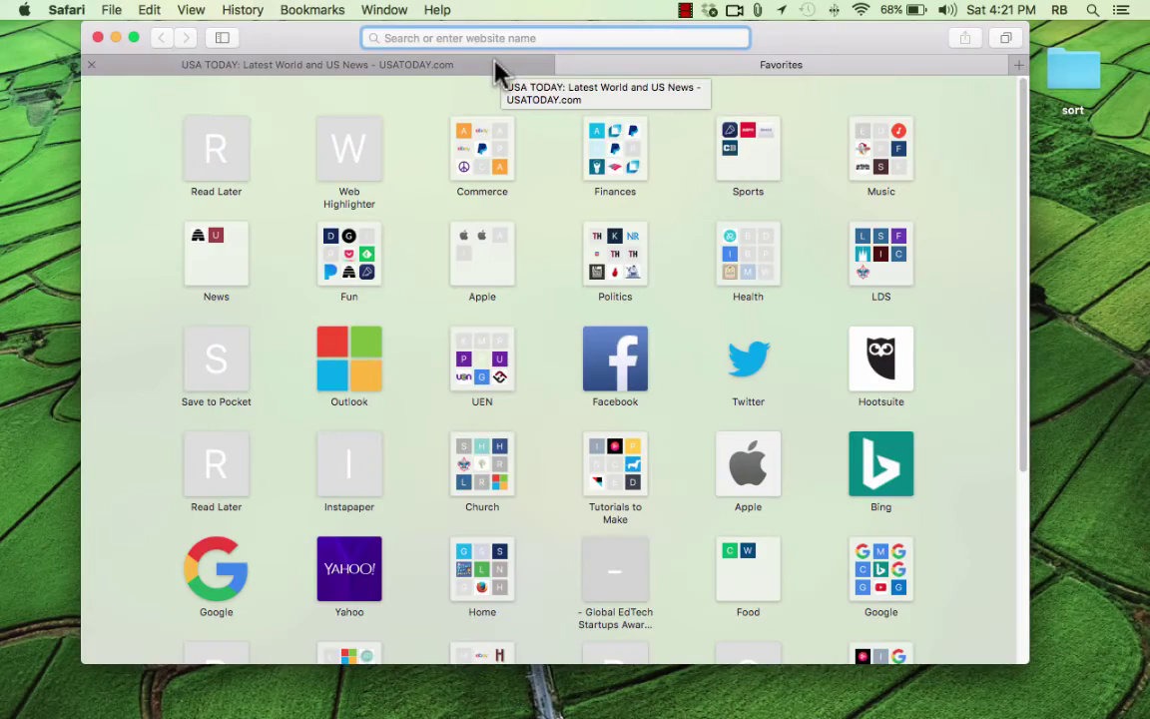
{"action": "left_click", "coordinate": [501, 72]}
{"action": "left_click", "coordinate": [621, 74]}
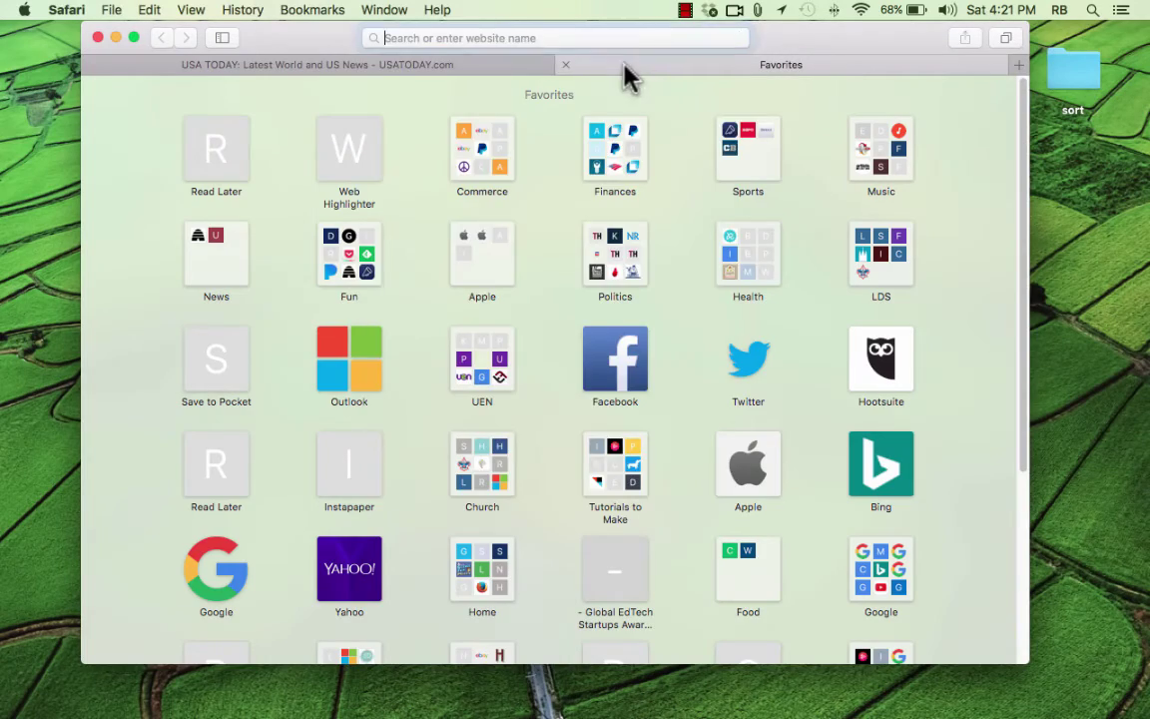
{"action": "type", "text": "google.com"}
{"action": "key", "text": "Return"}
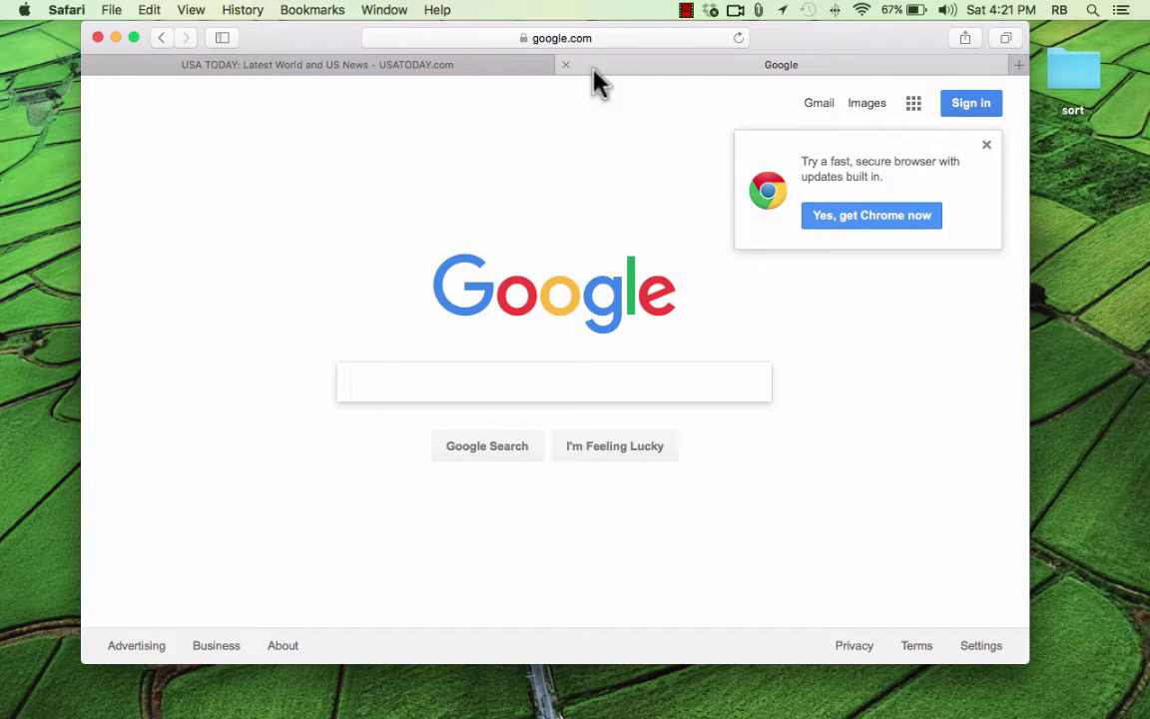
{"action": "key", "text": "super+t"}
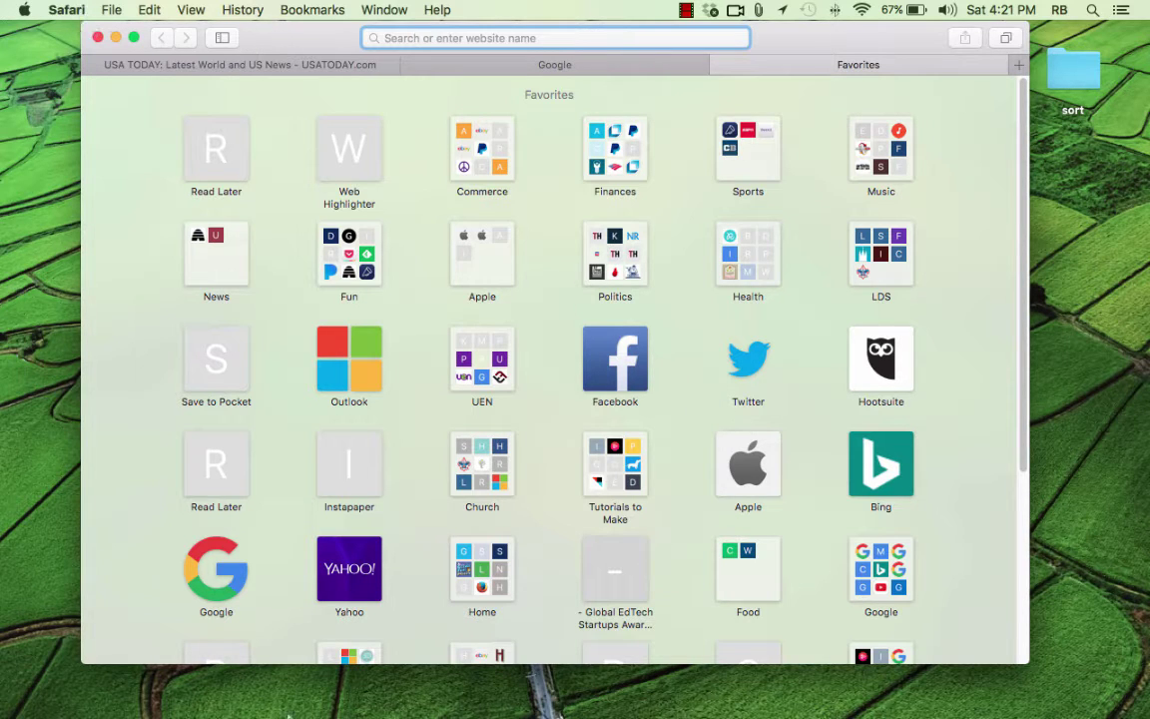
Step: Launch Chrome from the Dock with several new tabs, then bring up a Finder iCloud Drive window
{"action": "mouse_move", "coordinate": [287, 713]}
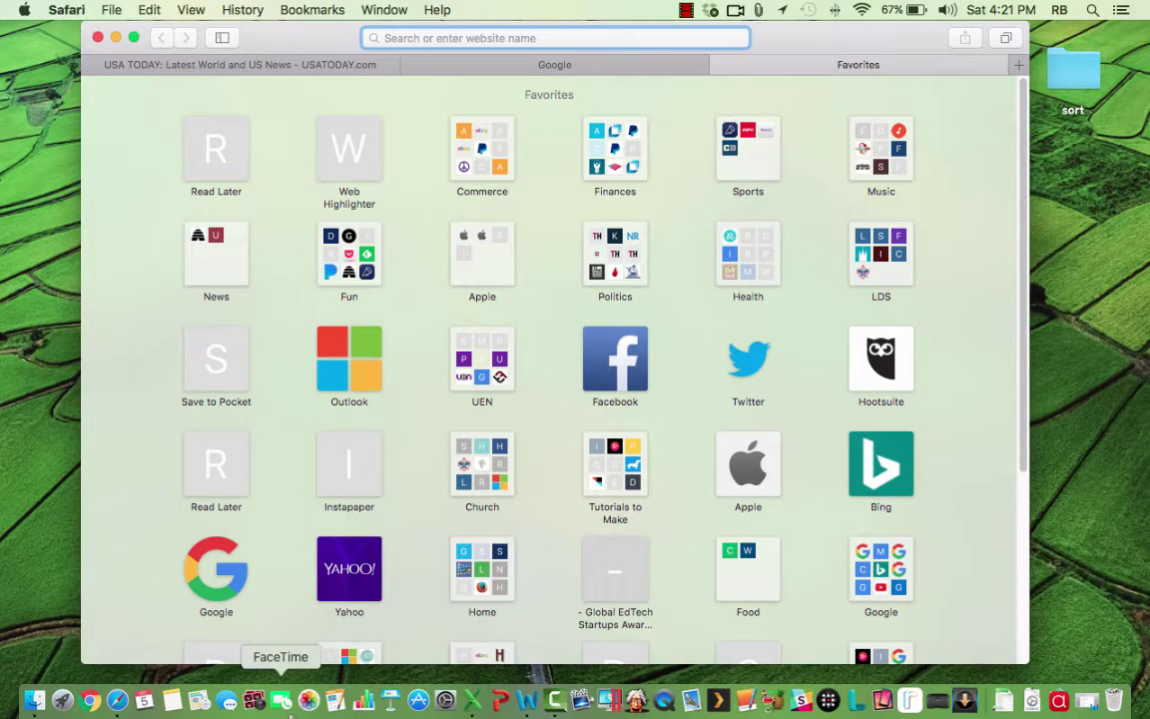
{"action": "left_click", "coordinate": [91, 700]}
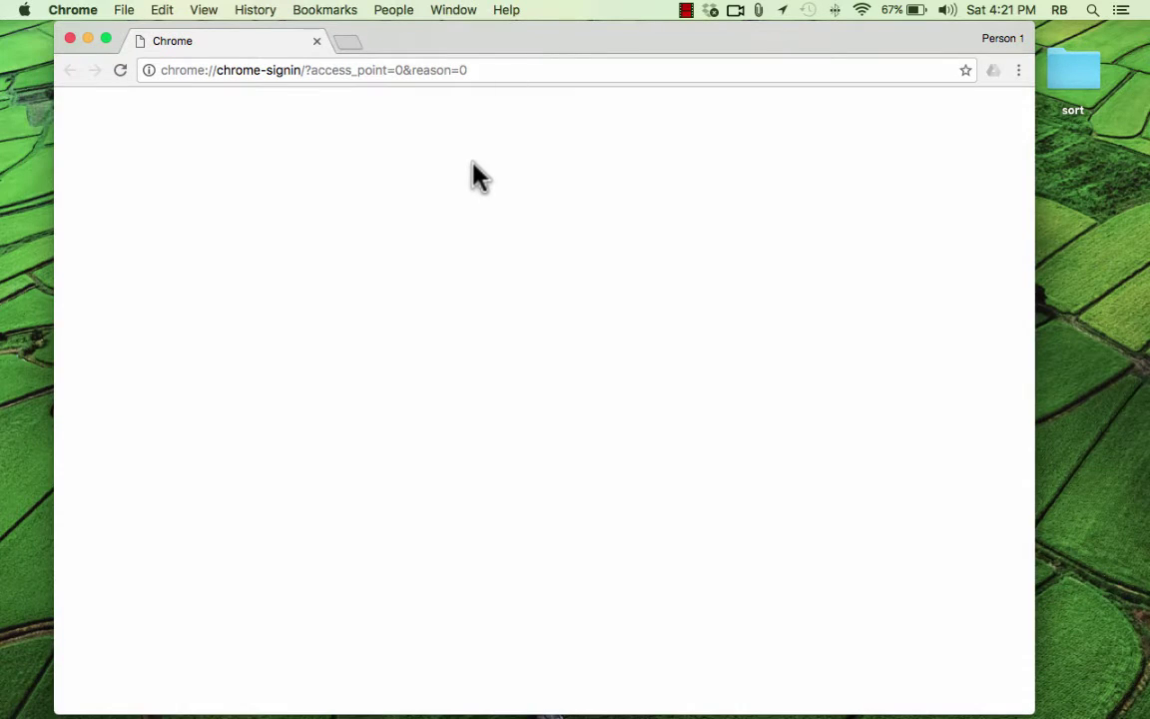
{"action": "key", "text": "super+t"}
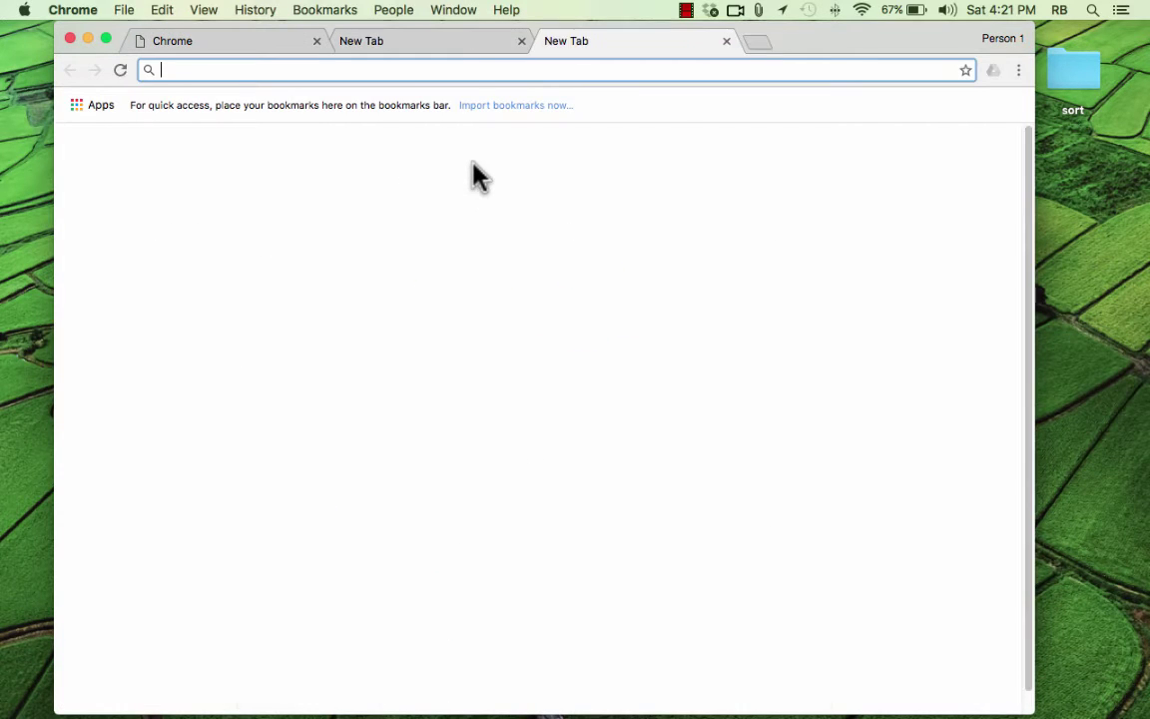
{"action": "key", "text": "super+t"}
{"action": "key", "text": "super+t"}
{"action": "key", "text": "super+t"}
{"action": "key", "text": "super+t"}
{"action": "key", "text": "super+t"}
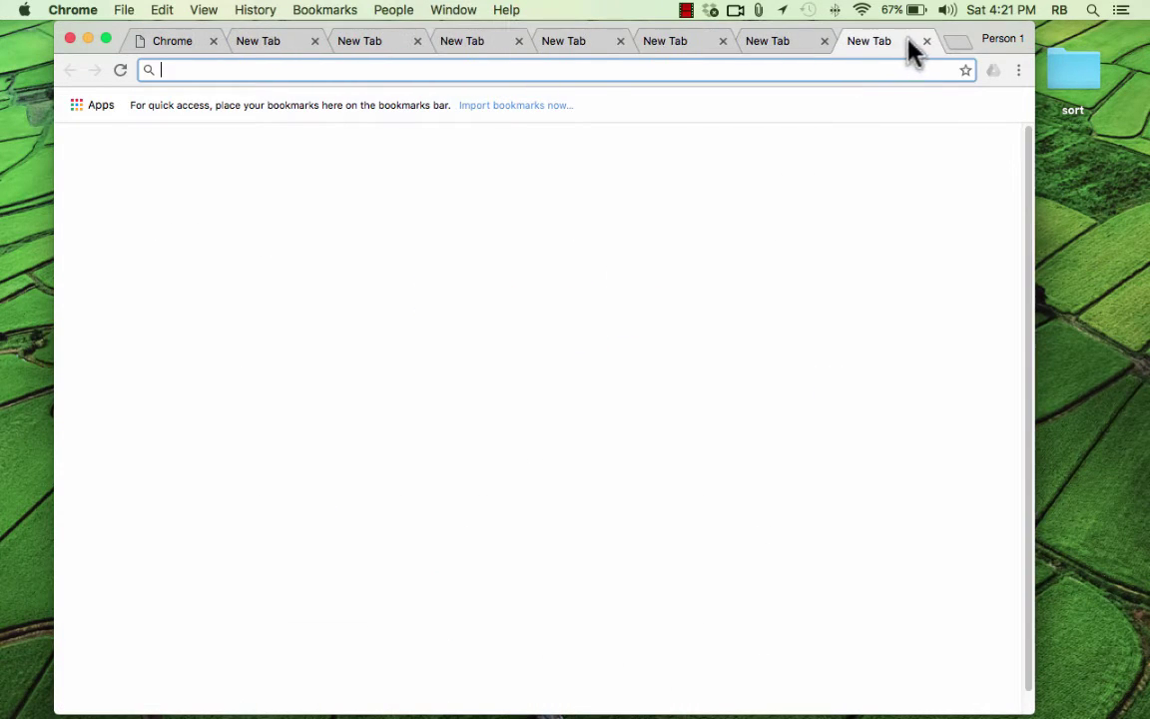
{"action": "left_click", "coordinate": [45, 614]}
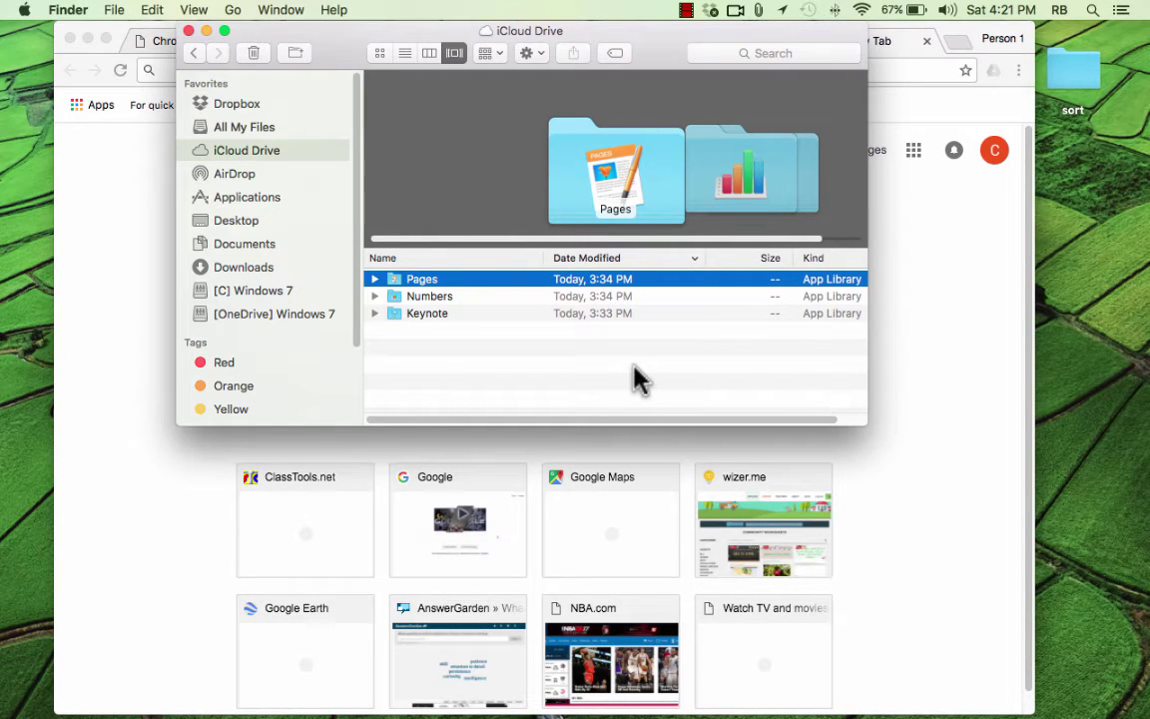
Step: Add two more All My Files tabs in Finder and switch between them
{"action": "key", "text": "super+t"}
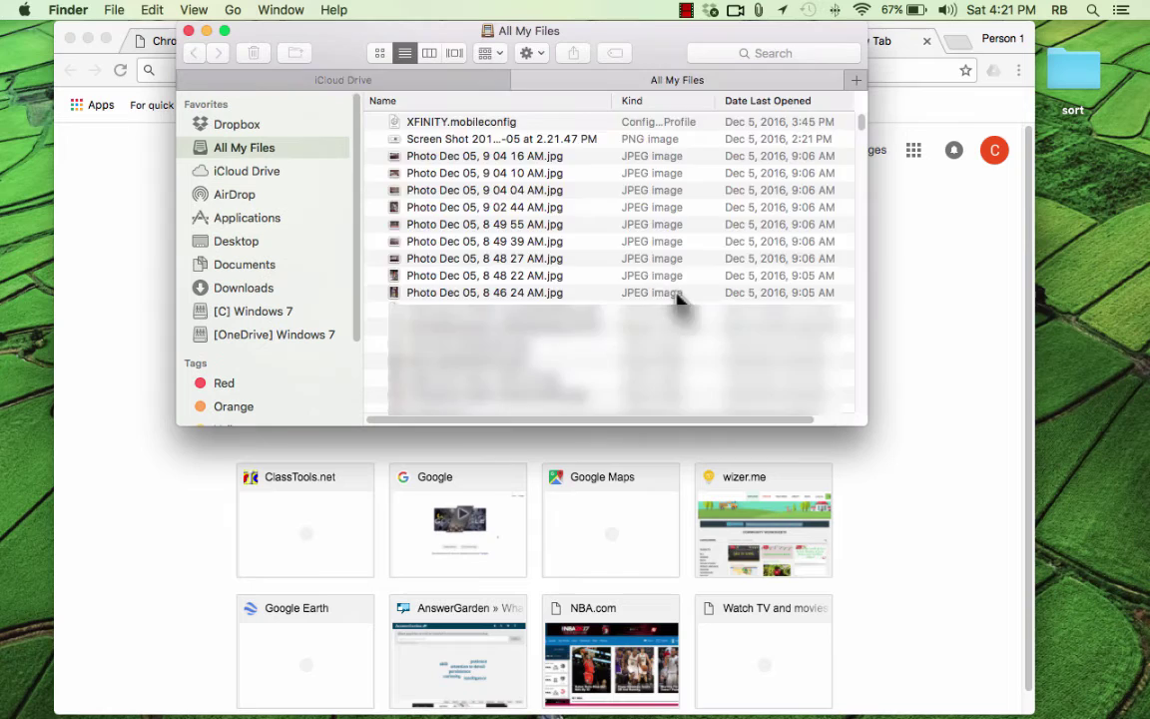
{"action": "key", "text": "super+t"}
{"action": "key", "text": "super+t"}
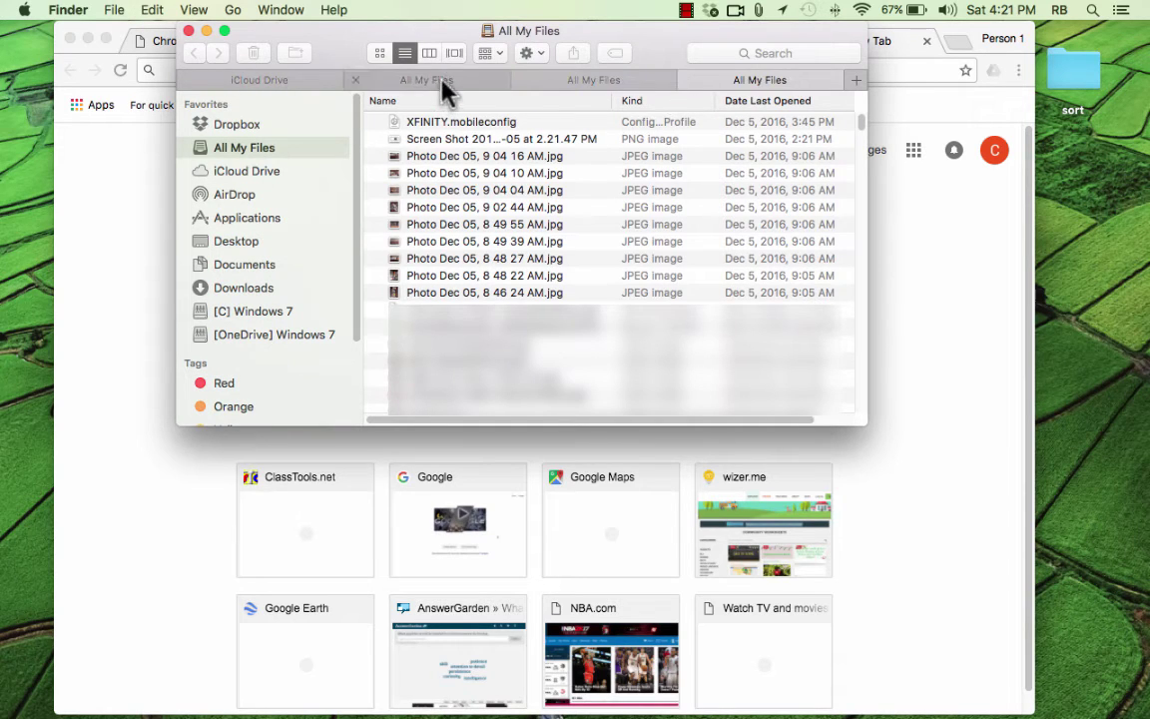
{"action": "left_click", "coordinate": [555, 79]}
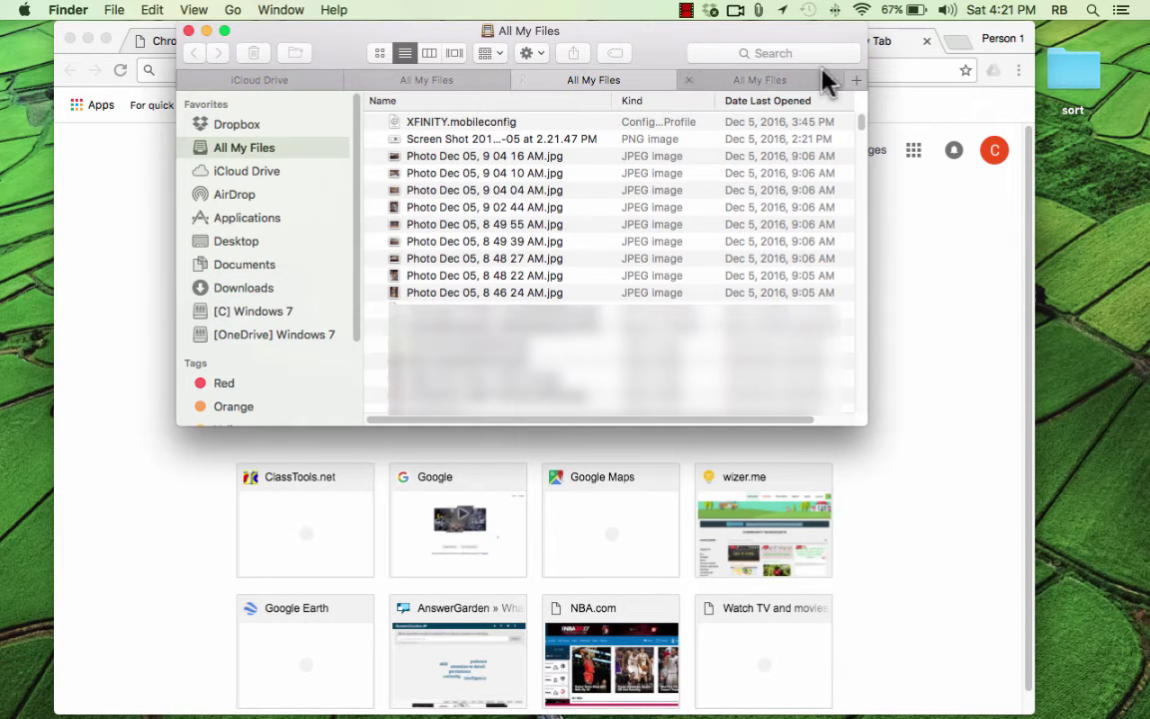
{"action": "left_click", "coordinate": [778, 73]}
Step: Close the extra tabs, leaving iCloud Drive and All My Files, and return to Chrome
{"action": "right_click", "coordinate": [627, 81]}
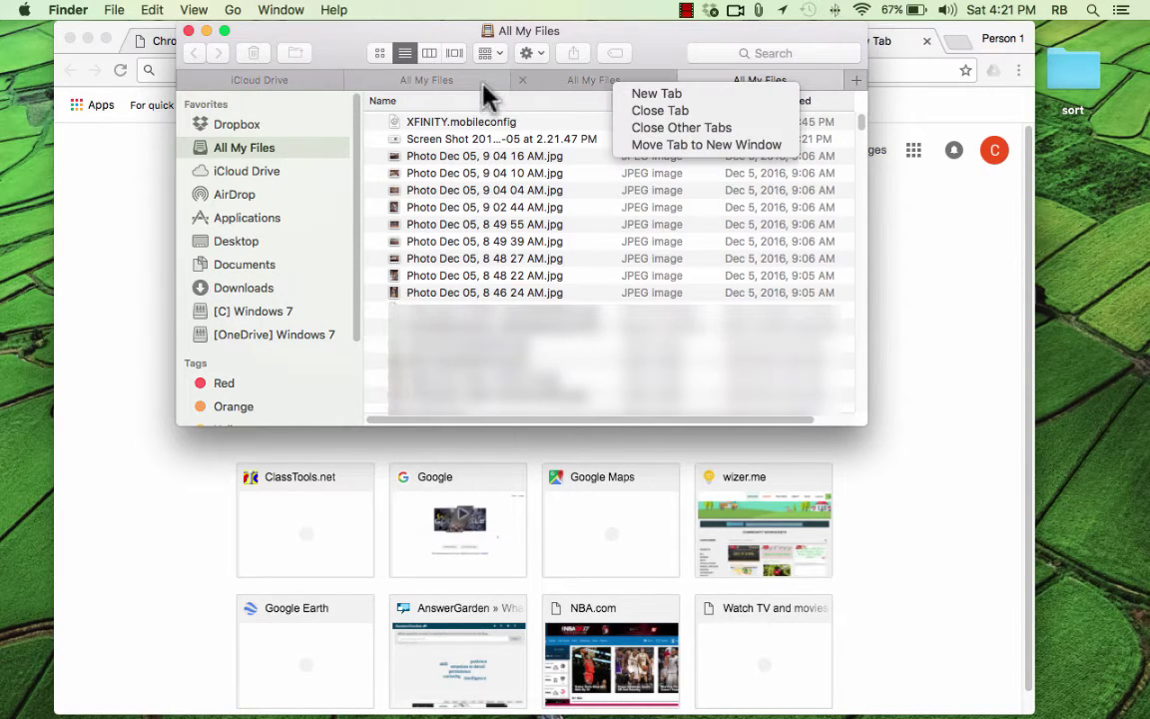
{"action": "left_click", "coordinate": [467, 83]}
{"action": "left_click", "coordinate": [522, 80]}
{"action": "left_click", "coordinate": [523, 80]}
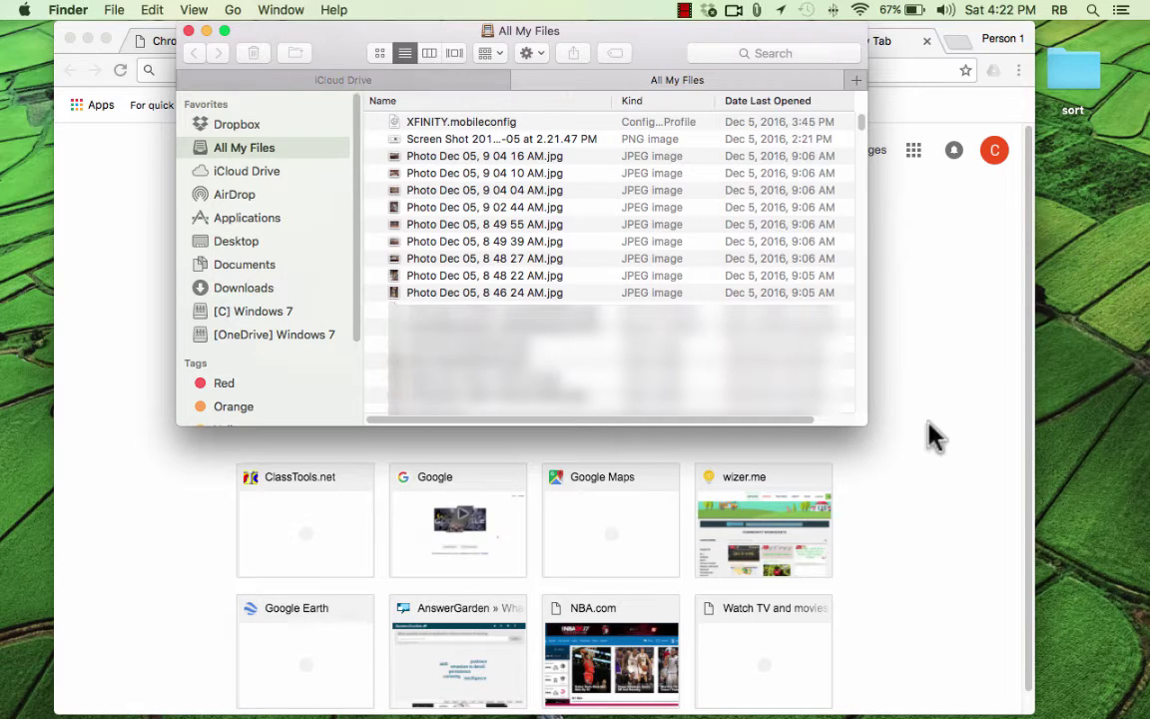
{"action": "left_click", "coordinate": [956, 351]}
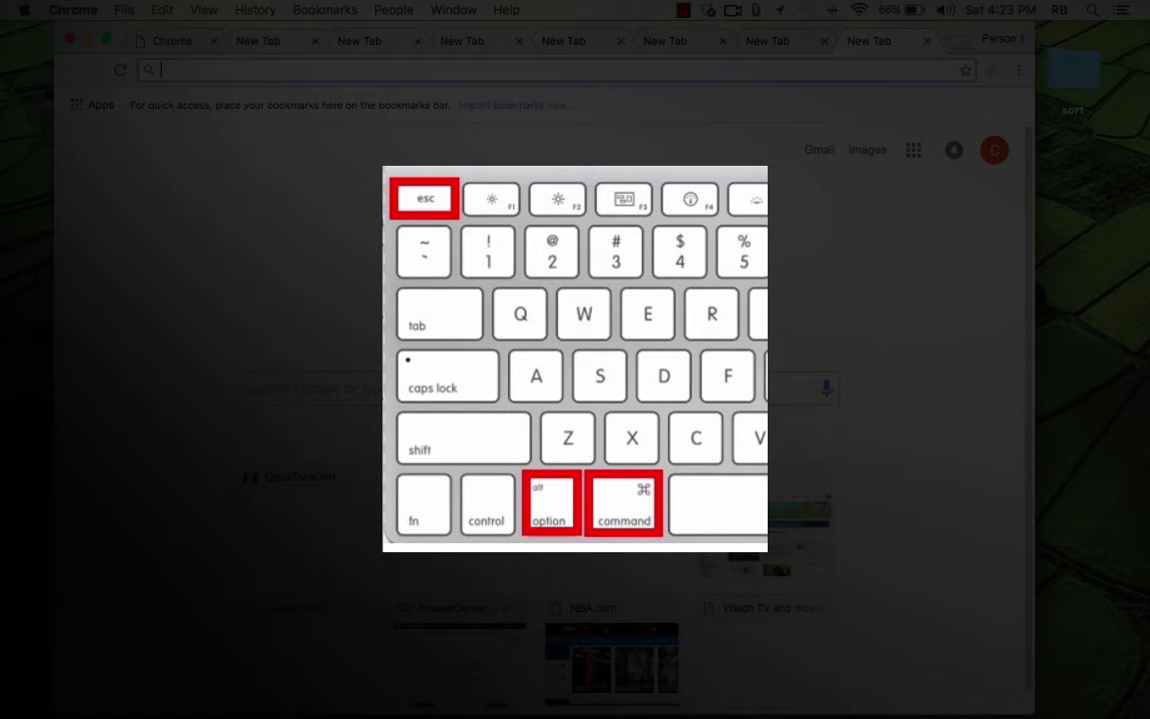
Step: Force quit Keynote from the Command-Option-Esc Force Quit Applications window
{"action": "key", "text": "super+alt+Escape"}
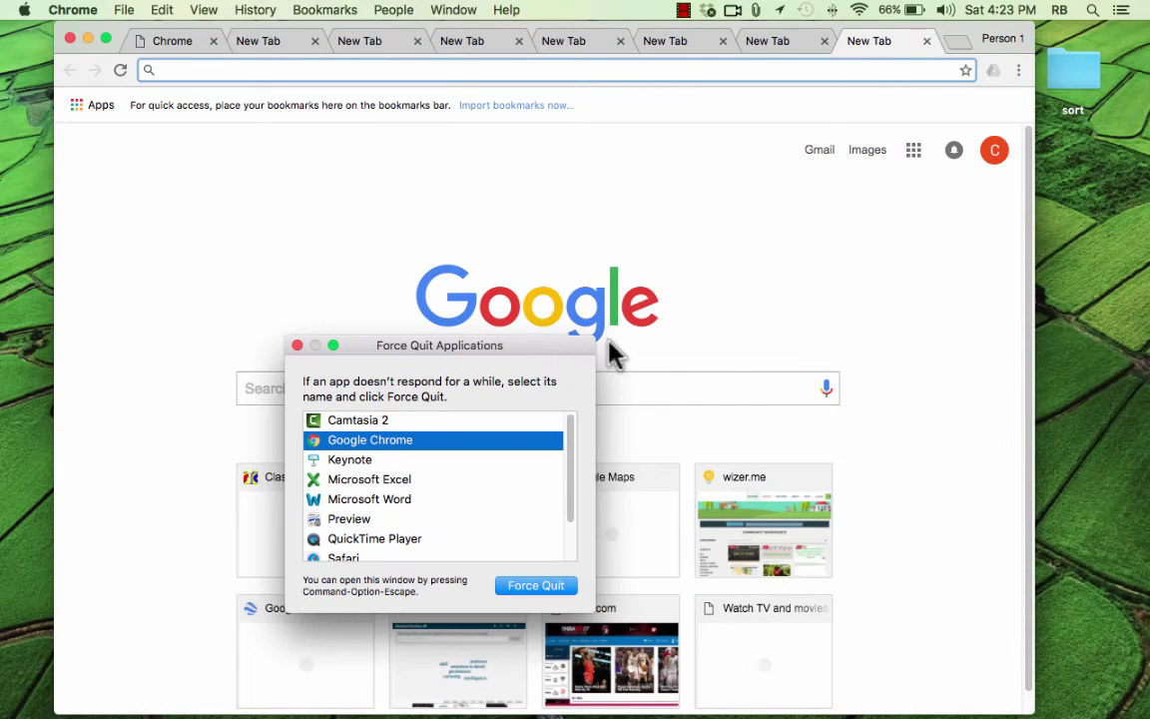
{"action": "left_click_drag", "start_coordinate": [545, 342], "coordinate": [591, 147]}
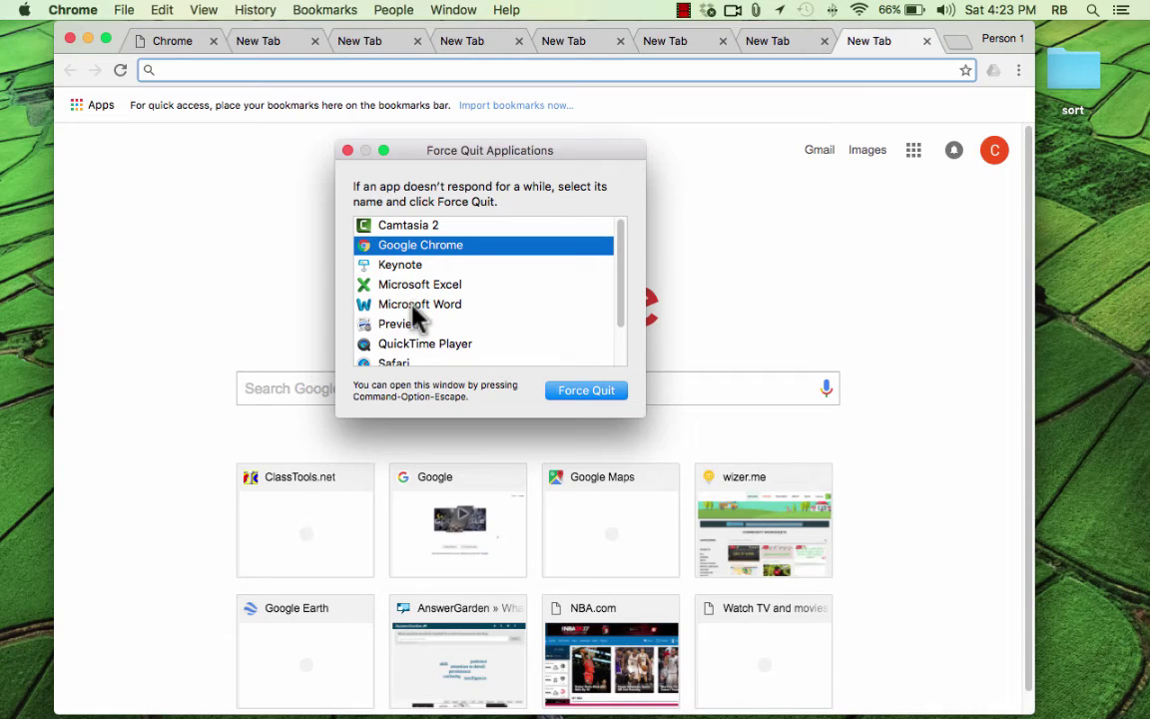
{"action": "left_click", "coordinate": [399, 266]}
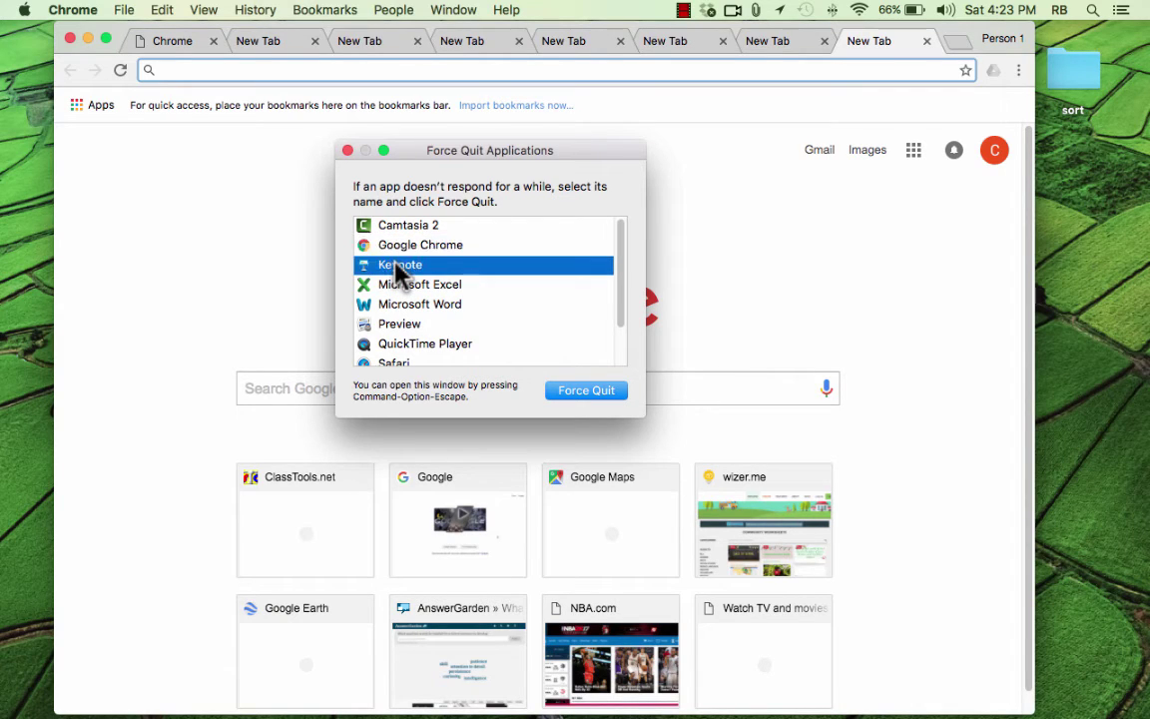
{"action": "left_click", "coordinate": [582, 391]}
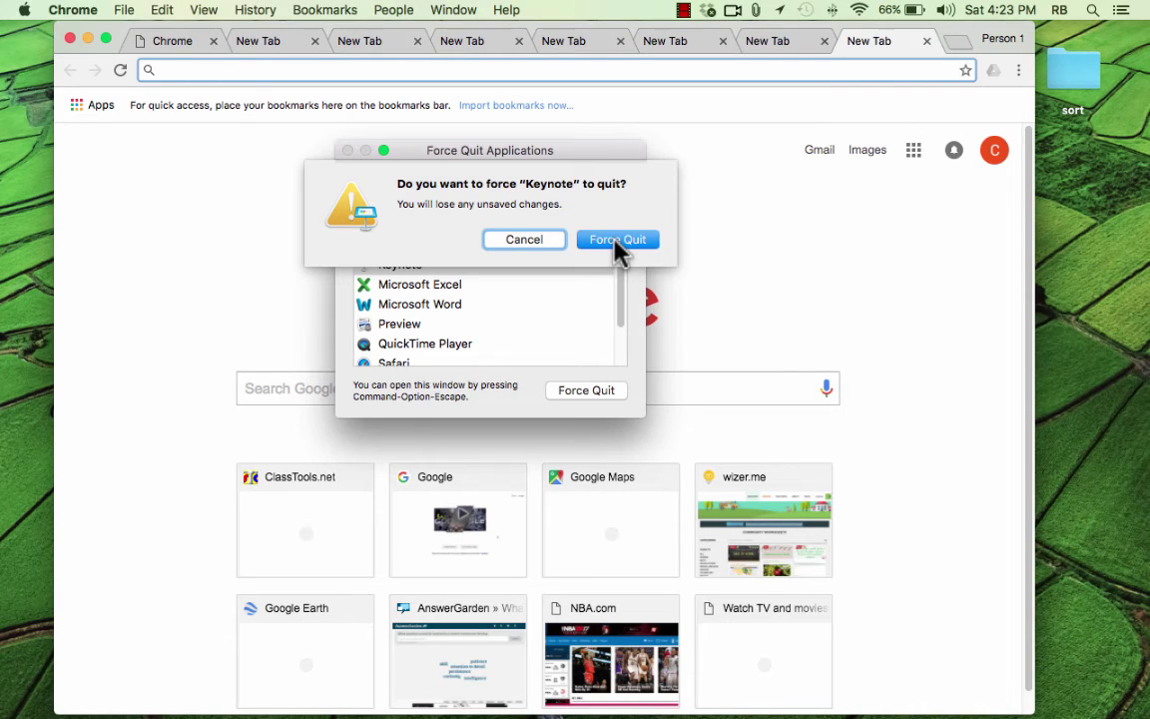
{"action": "left_click", "coordinate": [619, 241]}
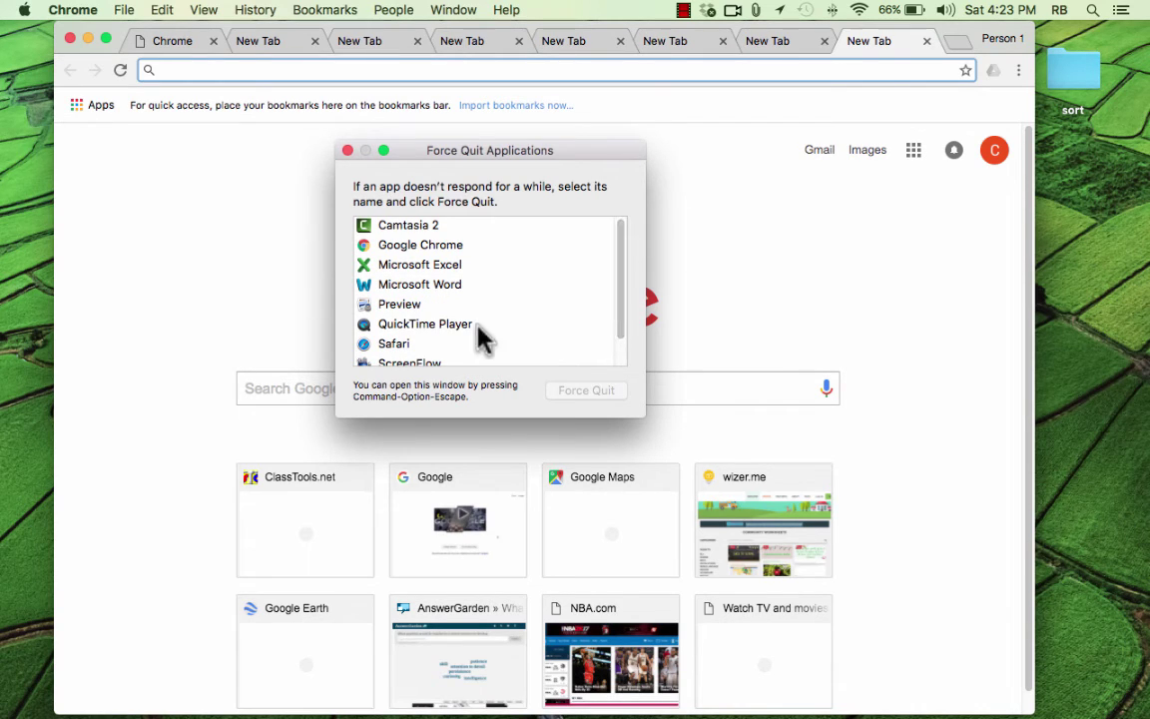
Step: Force quit Preview and confirm
{"action": "left_click", "coordinate": [412, 305]}
{"action": "left_click", "coordinate": [582, 392]}
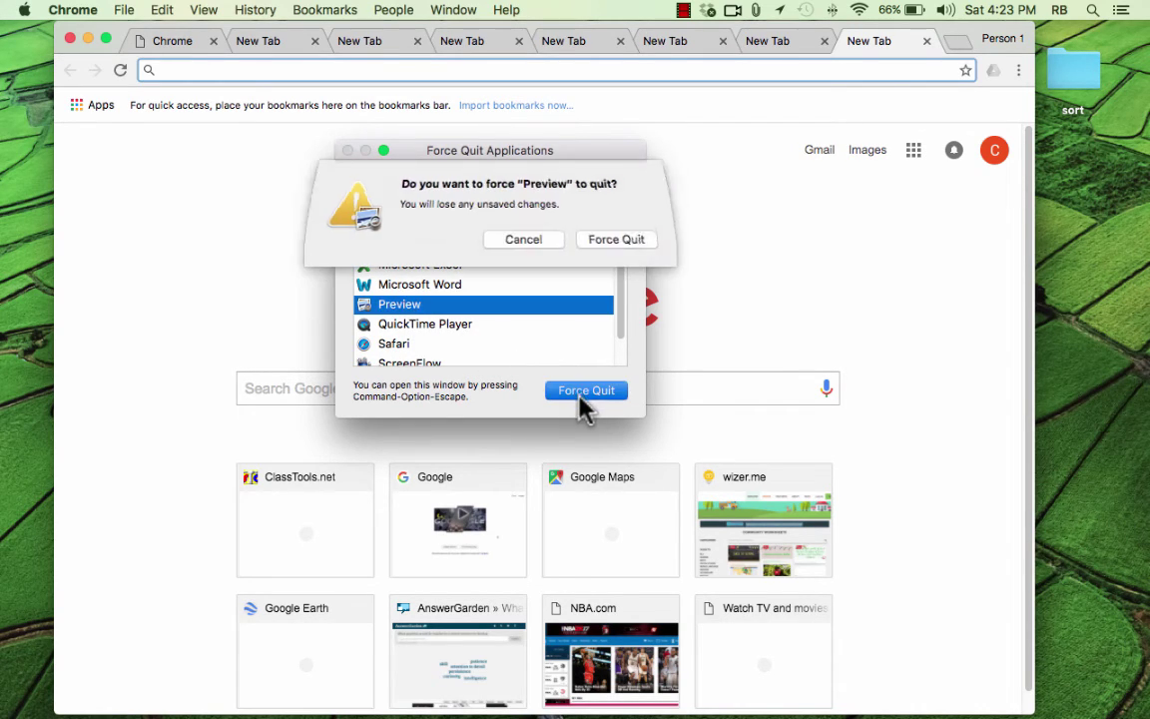
{"action": "left_click", "coordinate": [637, 240]}
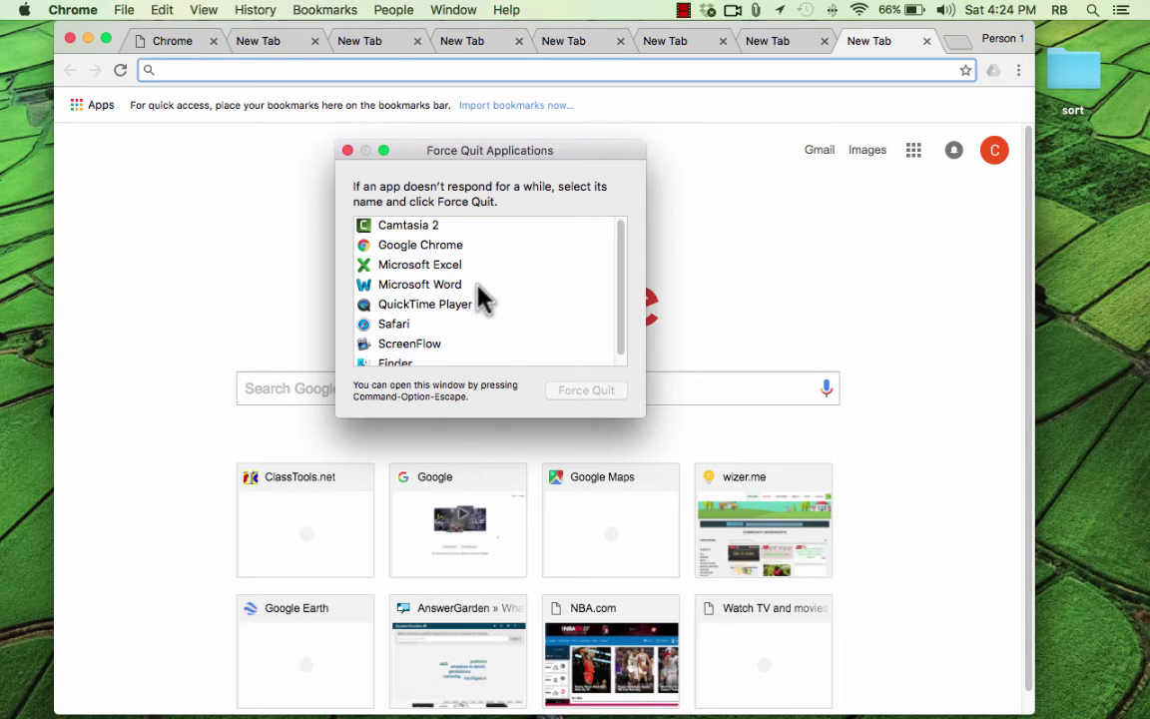
Step: Cycle the open apps with Command-Tab, landing back on Chrome
{"action": "scroll", "coordinate": [484, 318], "scroll_direction": "down", "scroll_amount": 1}
{"action": "scroll", "coordinate": [484, 317], "scroll_direction": "up", "scroll_amount": 1}
{"action": "key", "text": "super+Tab"}
{"action": "key", "text": "super+Tab"}
{"action": "key", "text": "super+Tab"}
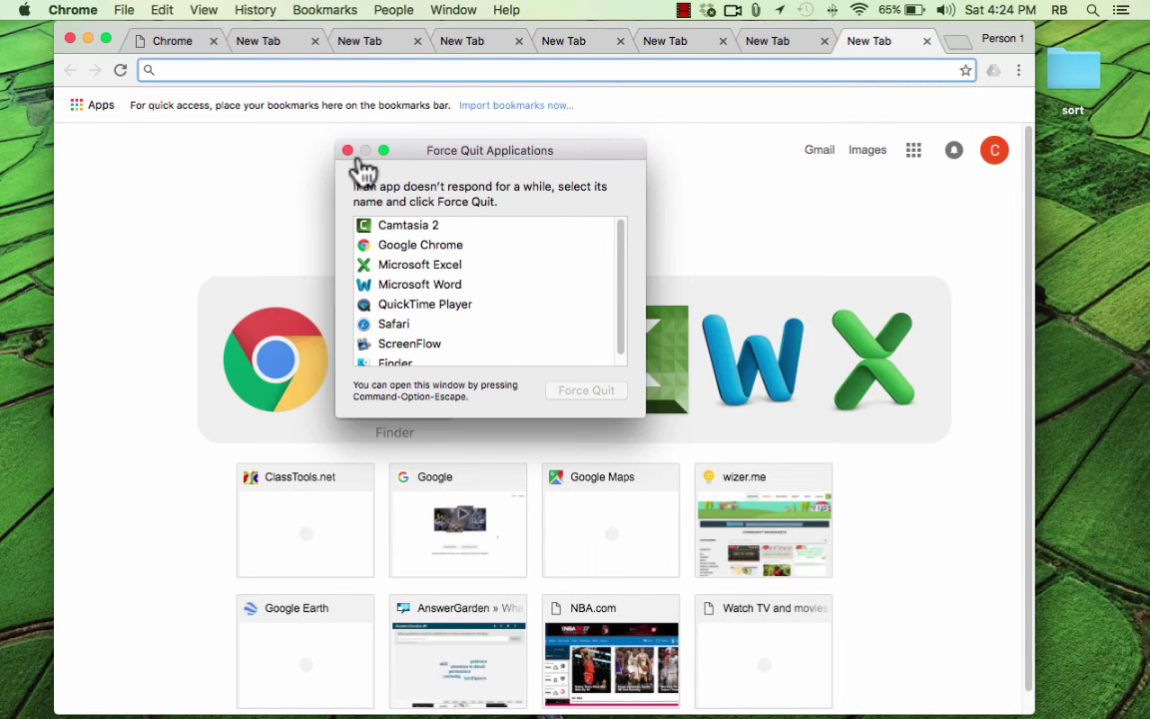
{"action": "key", "text": "super+Tab"}
{"action": "key", "text": "super+Tab"}
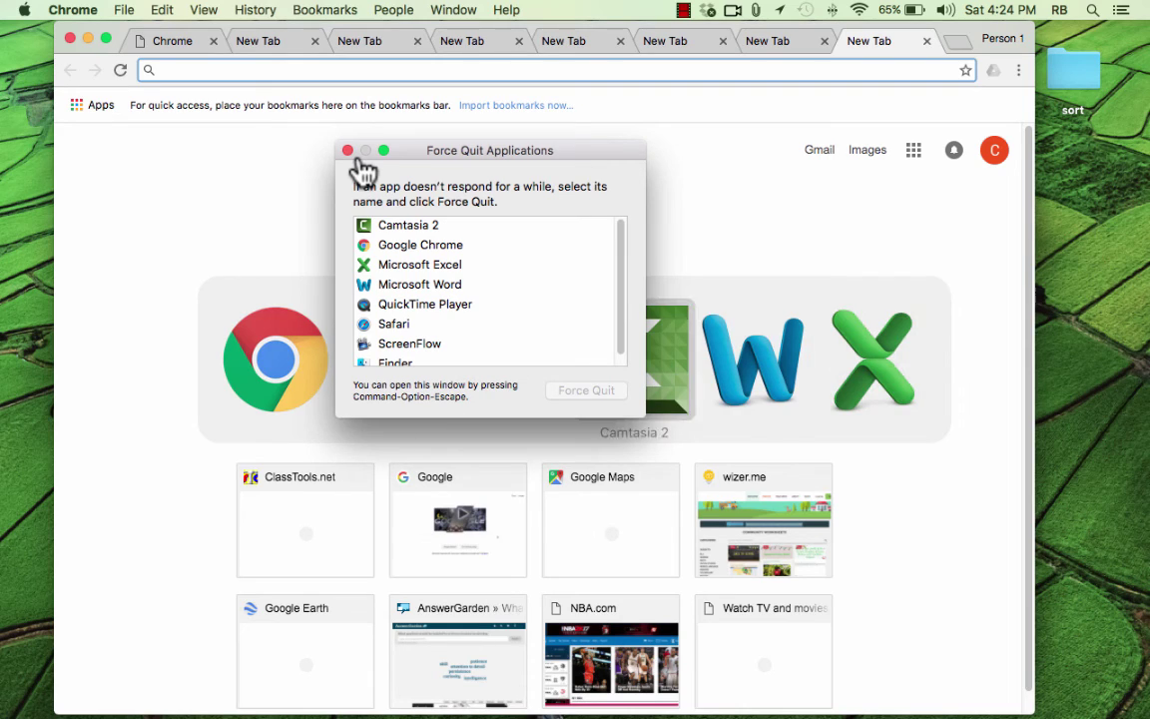
{"action": "key", "text": "super+Tab"}
{"action": "key", "text": "super+Tab"}
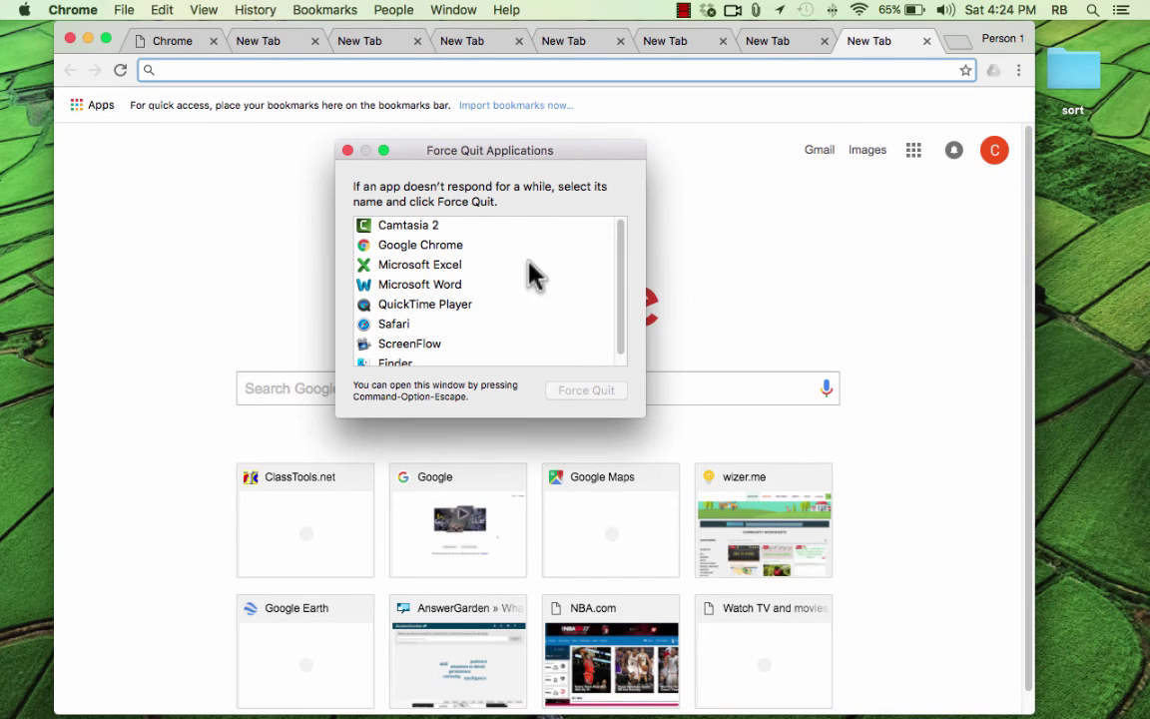
Step: Select ScreenFlow in the Force Quit list, force quit it and confirm
{"action": "scroll", "coordinate": [530, 265], "scroll_direction": "down", "scroll_amount": 1}
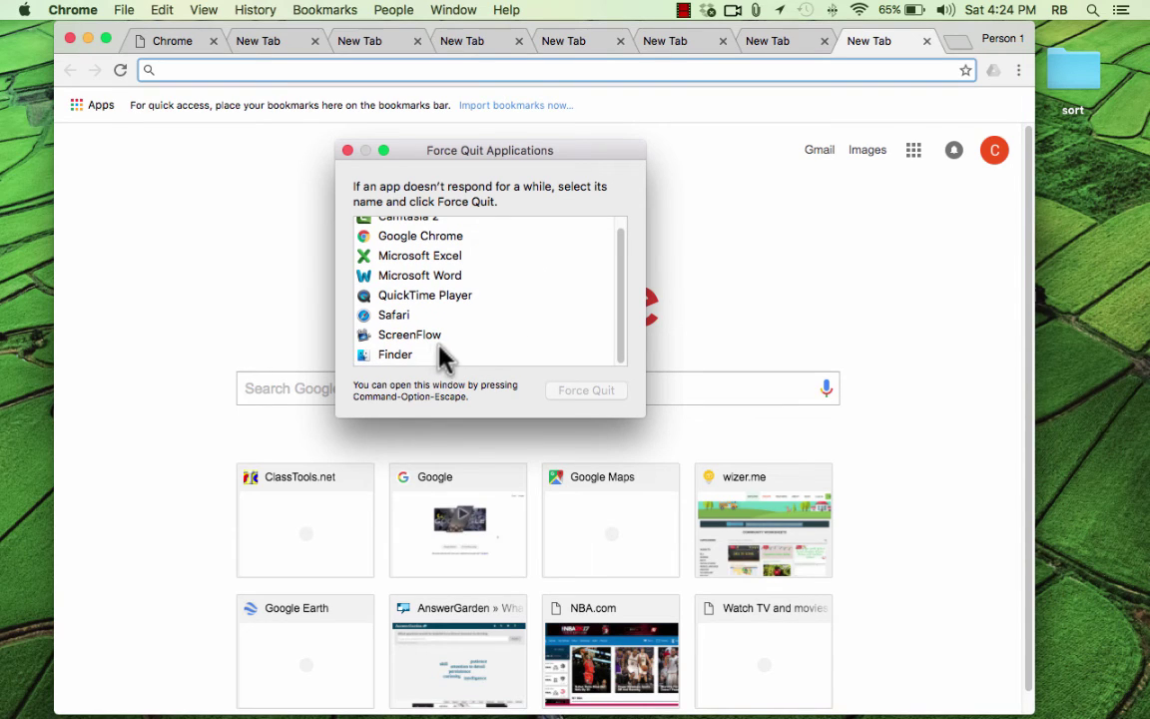
{"action": "left_click", "coordinate": [402, 357]}
{"action": "left_click", "coordinate": [409, 335]}
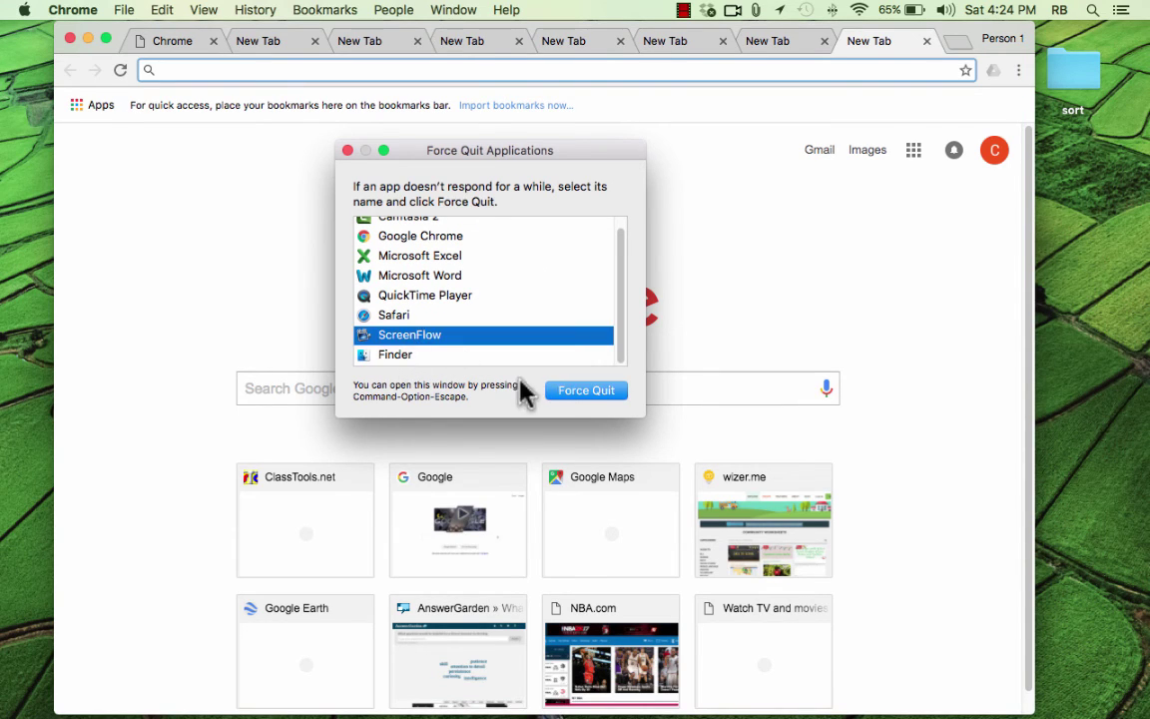
{"action": "left_click", "coordinate": [579, 391]}
{"action": "left_click", "coordinate": [624, 242]}
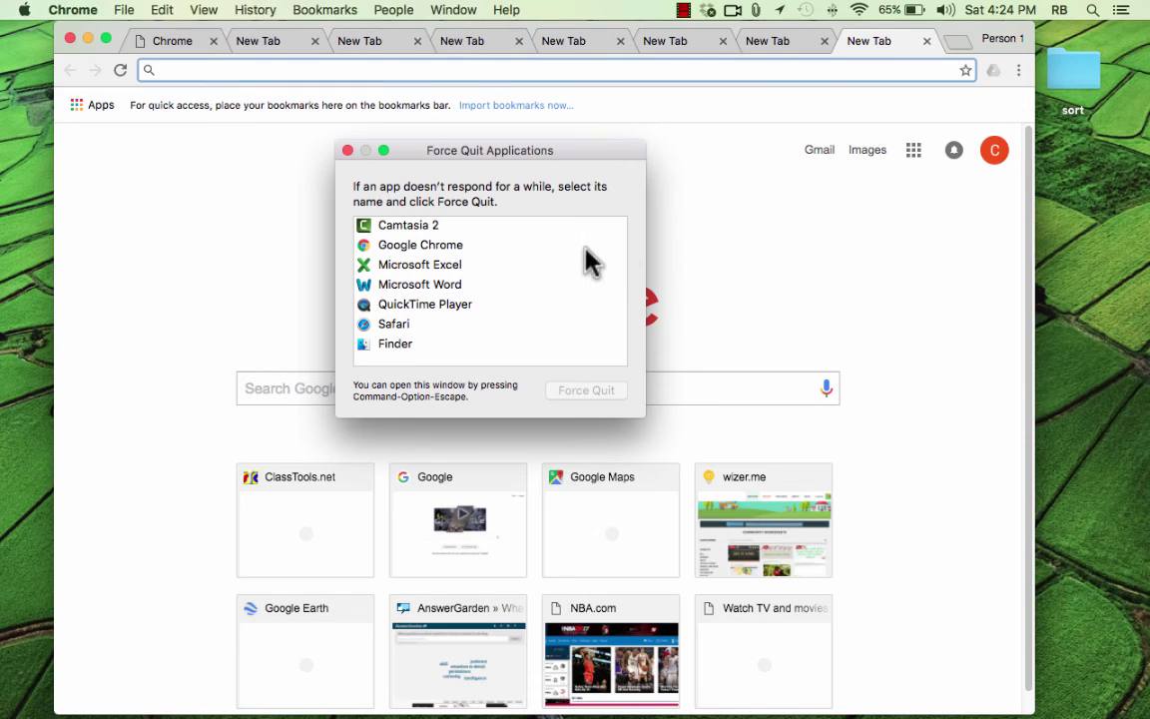